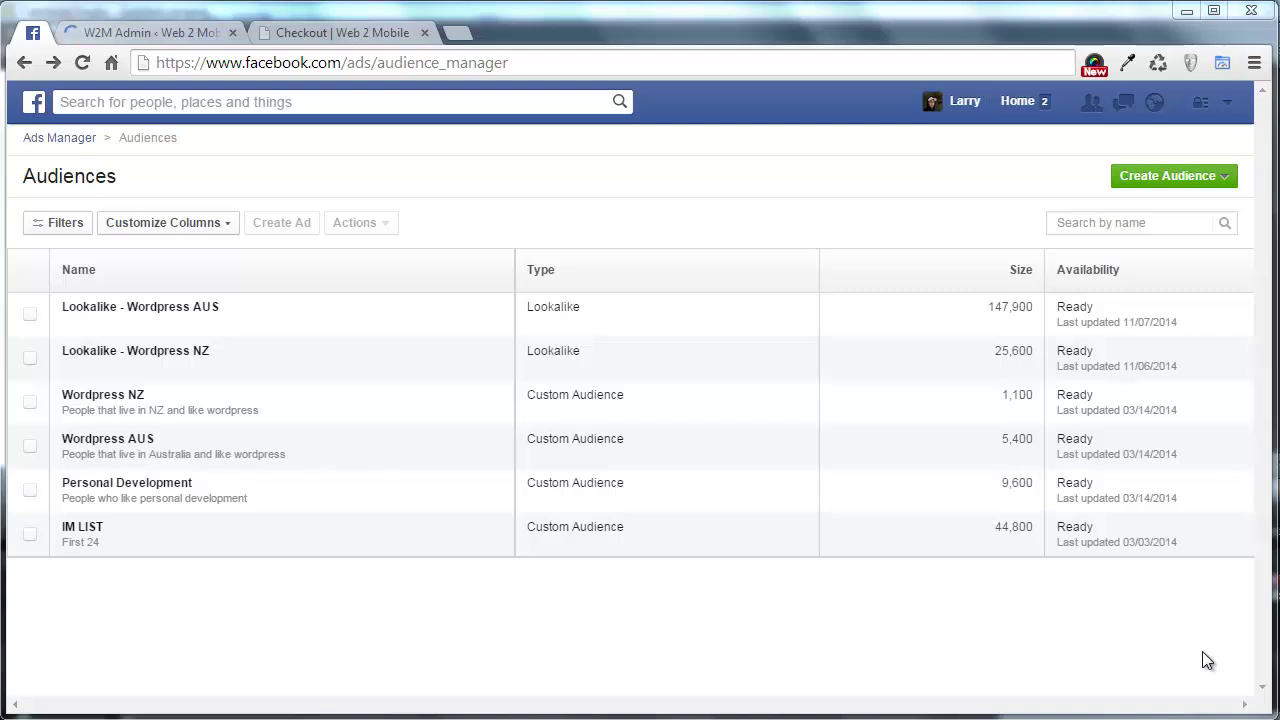
Create a Website Traffic custom audience 'W2M Web Visitors' with a 180-day lookback and confirm it.
{"action": "left_click", "coordinate": [1225, 178]}
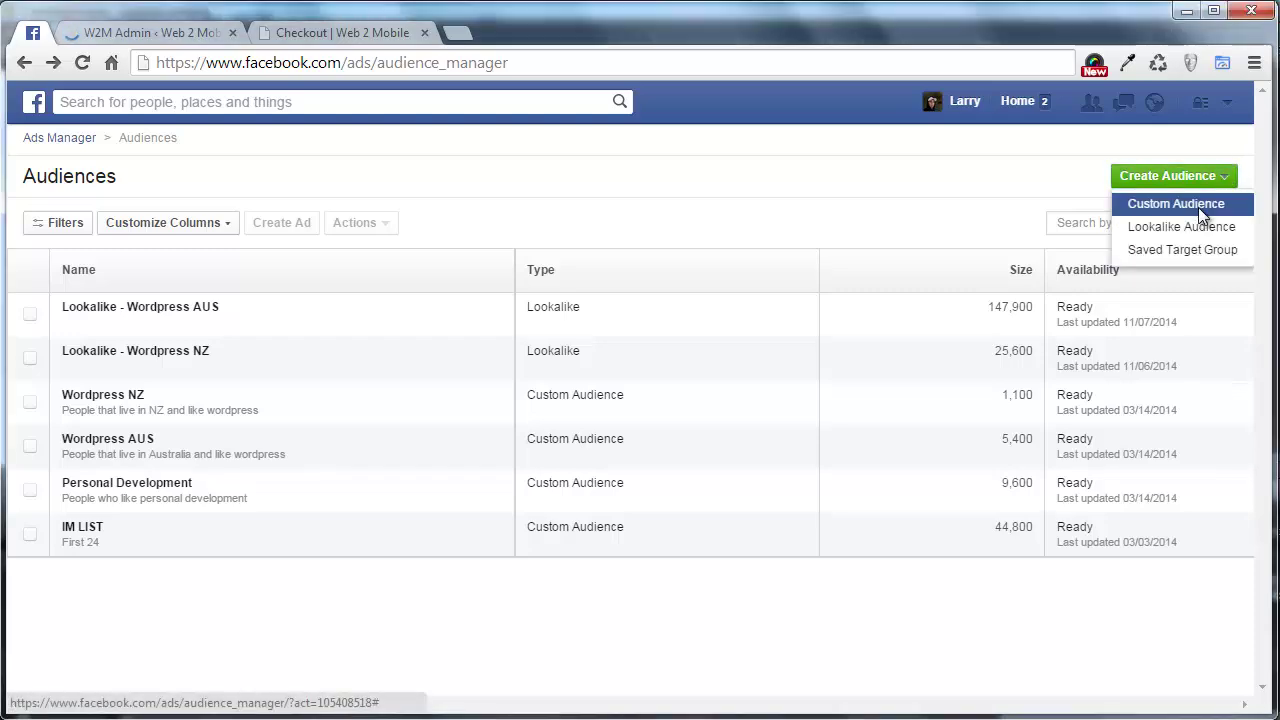
{"action": "left_click", "coordinate": [1201, 208]}
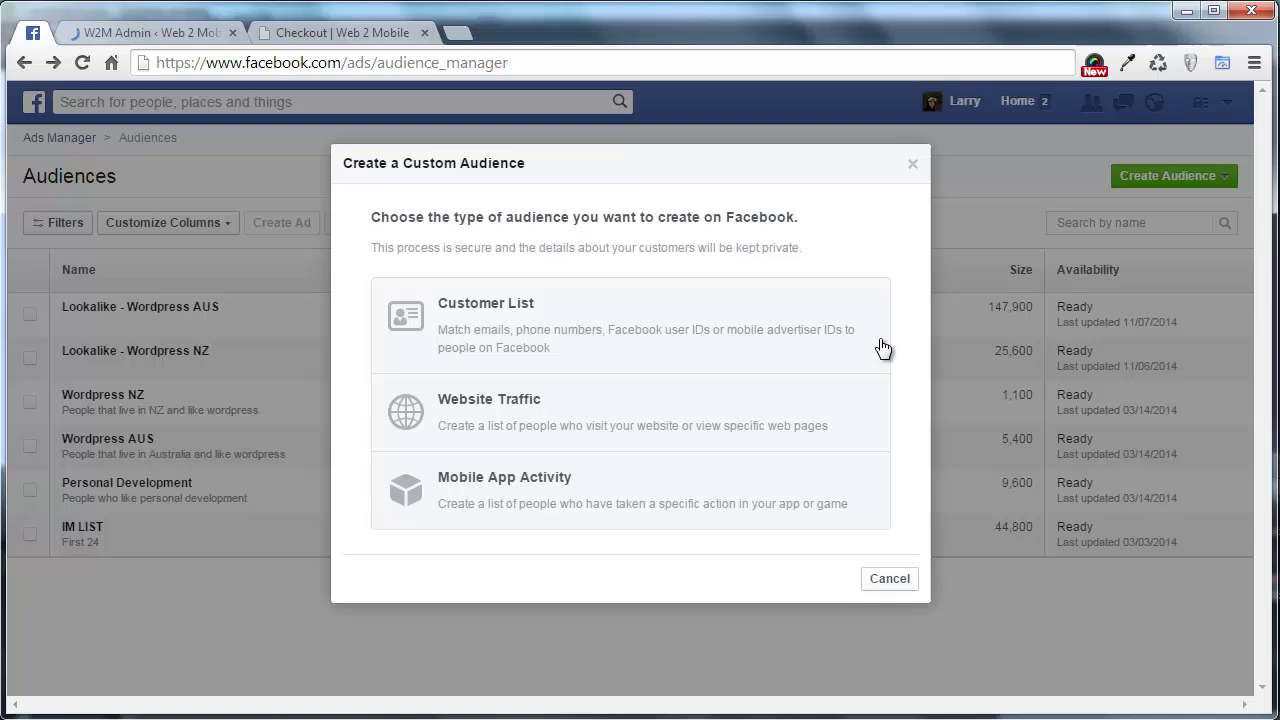
{"action": "left_click", "coordinate": [779, 405]}
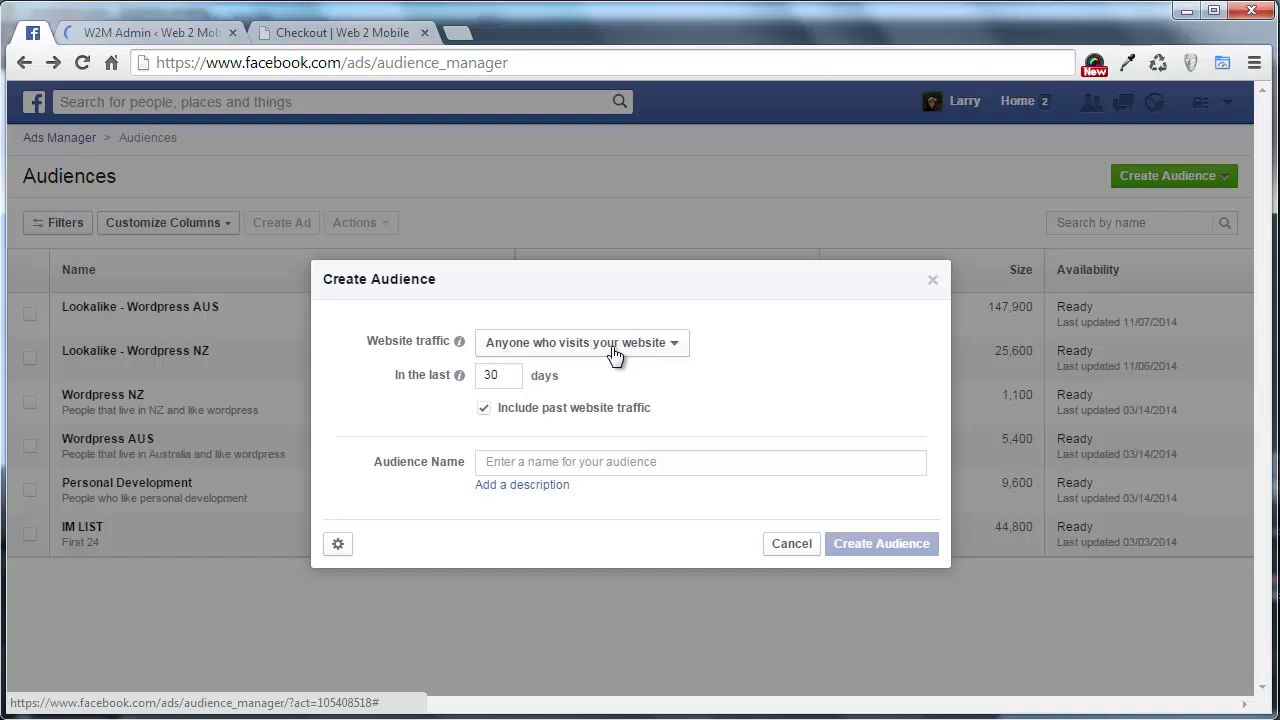
{"action": "double_click", "coordinate": [506, 373]}
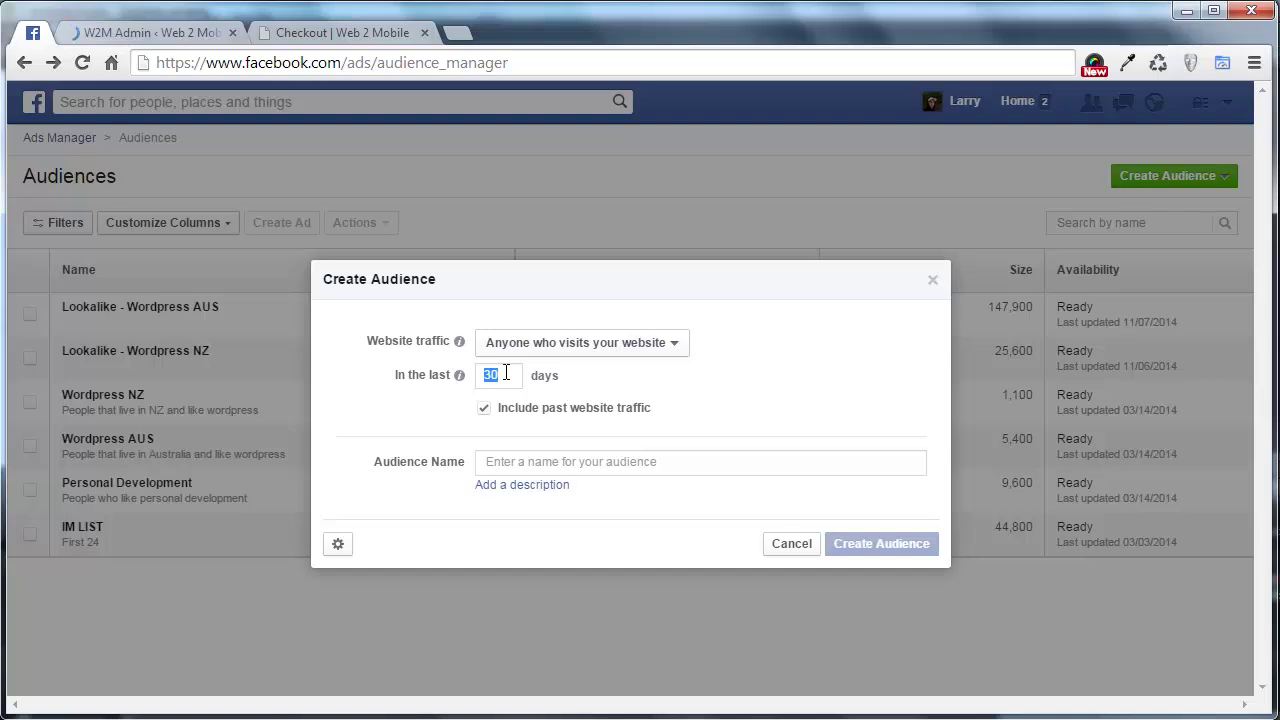
{"action": "type", "text": "180"}
{"action": "type", "text": "W2"}
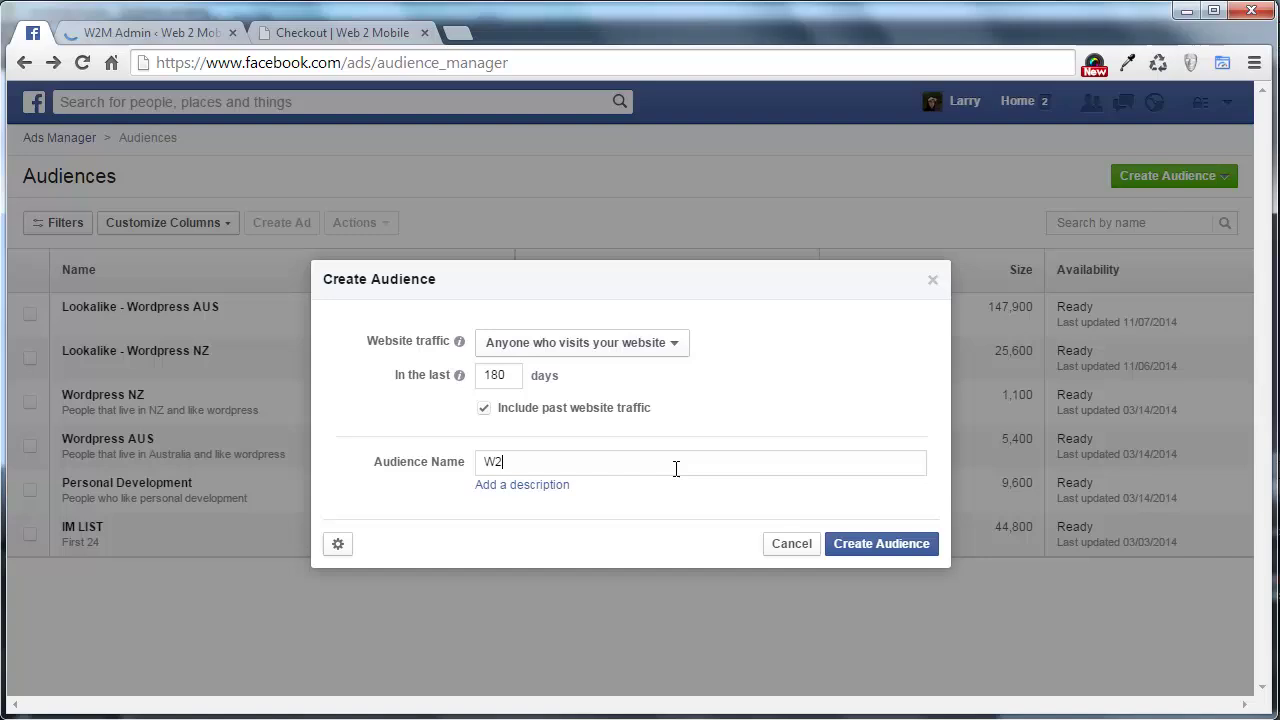
{"action": "type", "text": "M Web Visitors"}
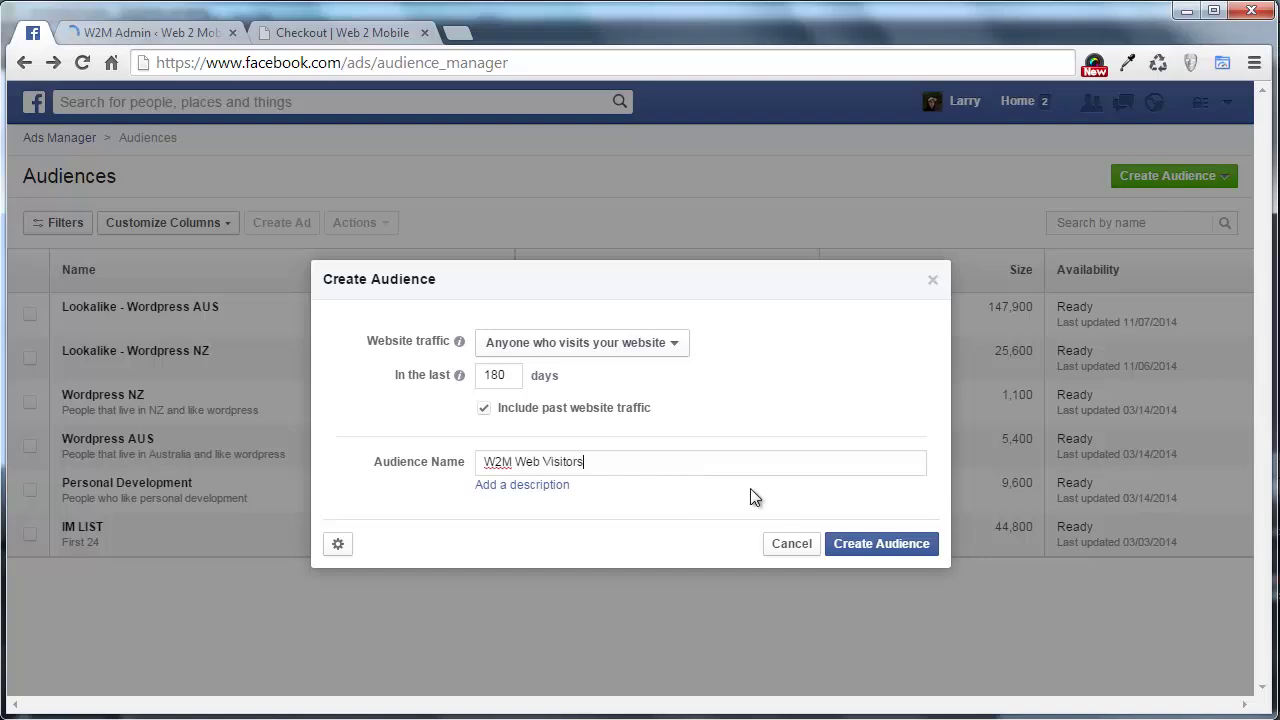
{"action": "left_click", "coordinate": [853, 545]}
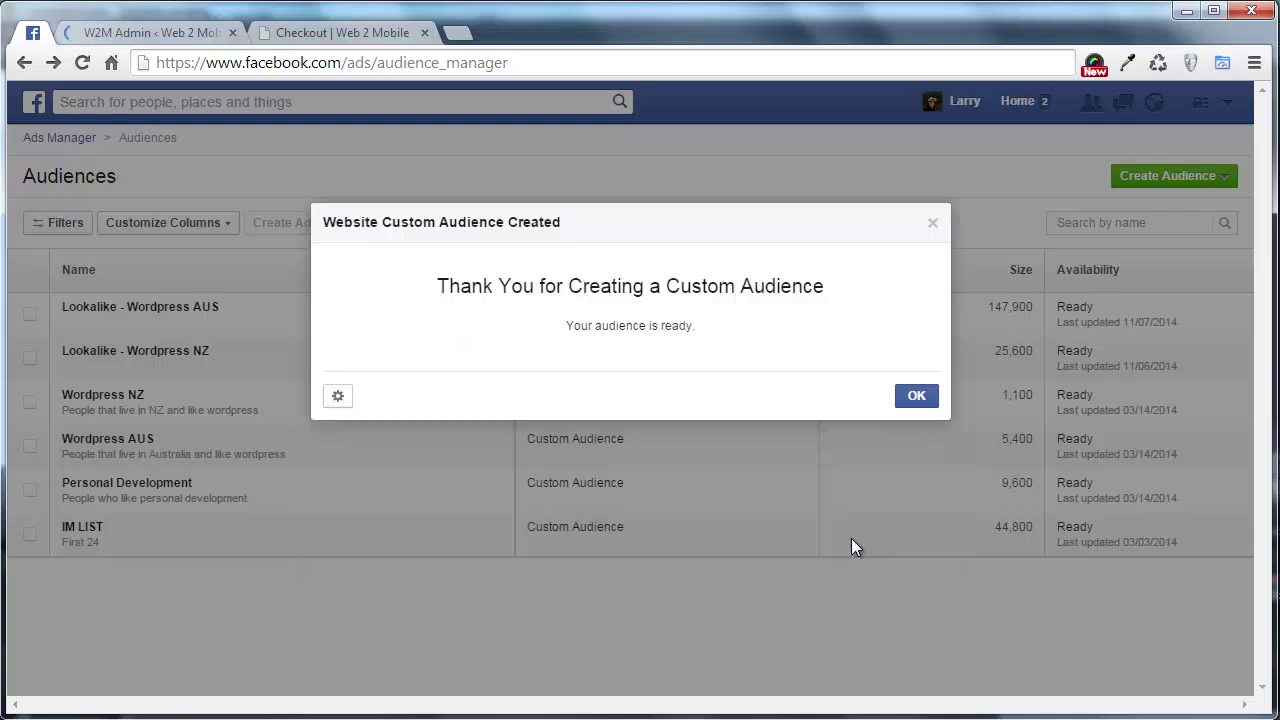
{"action": "left_click", "coordinate": [926, 432]}
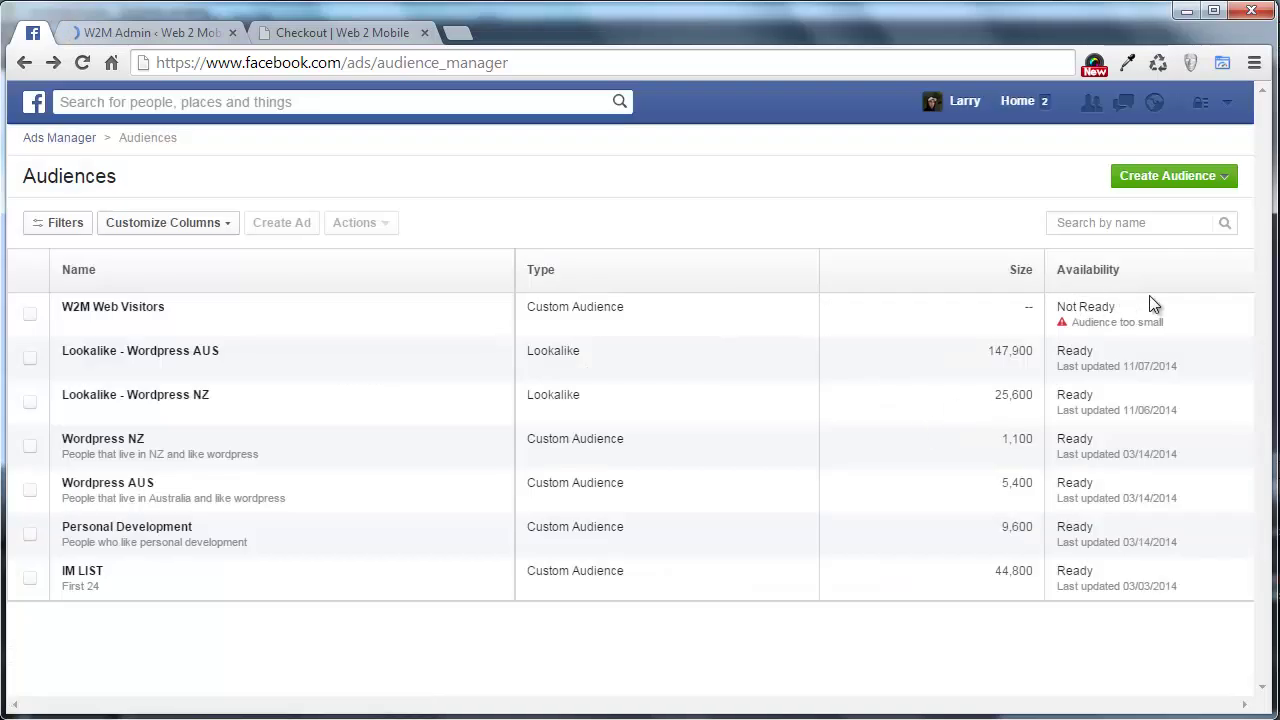
Start another Website Traffic custom audience and expand its visitor-rule dropdown.
{"action": "left_click", "coordinate": [1222, 182]}
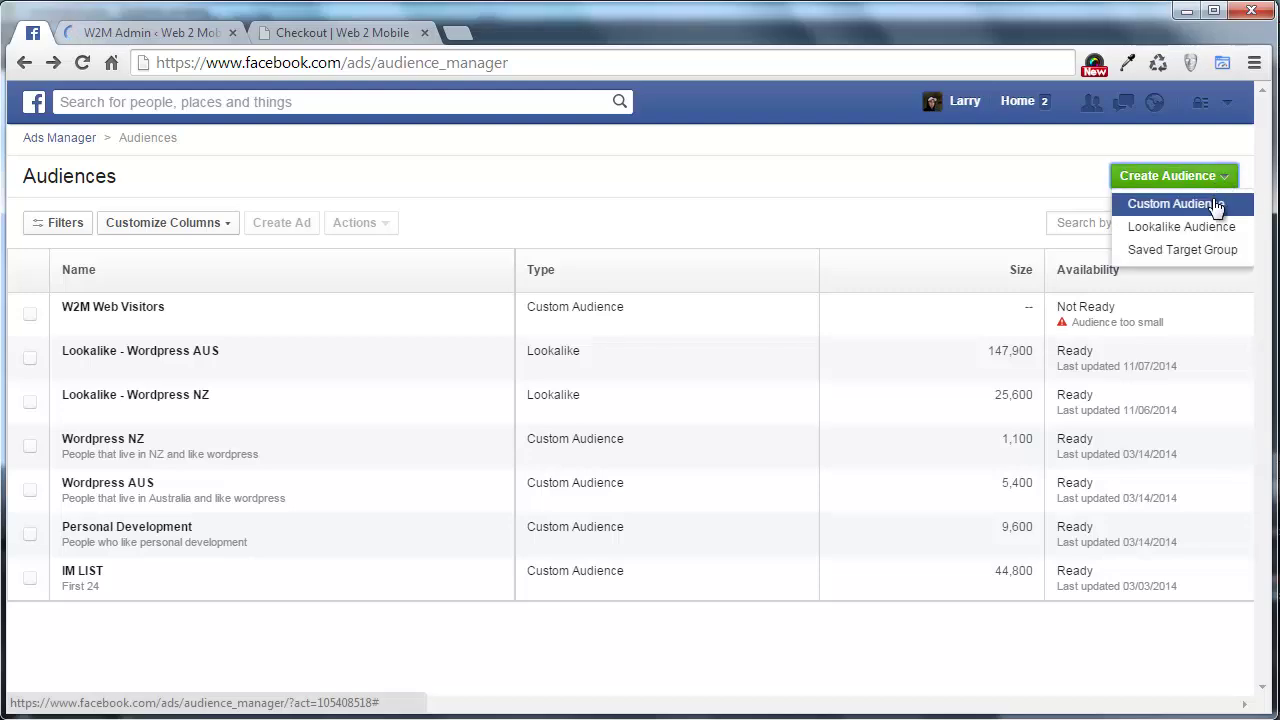
{"action": "left_click", "coordinate": [1215, 204]}
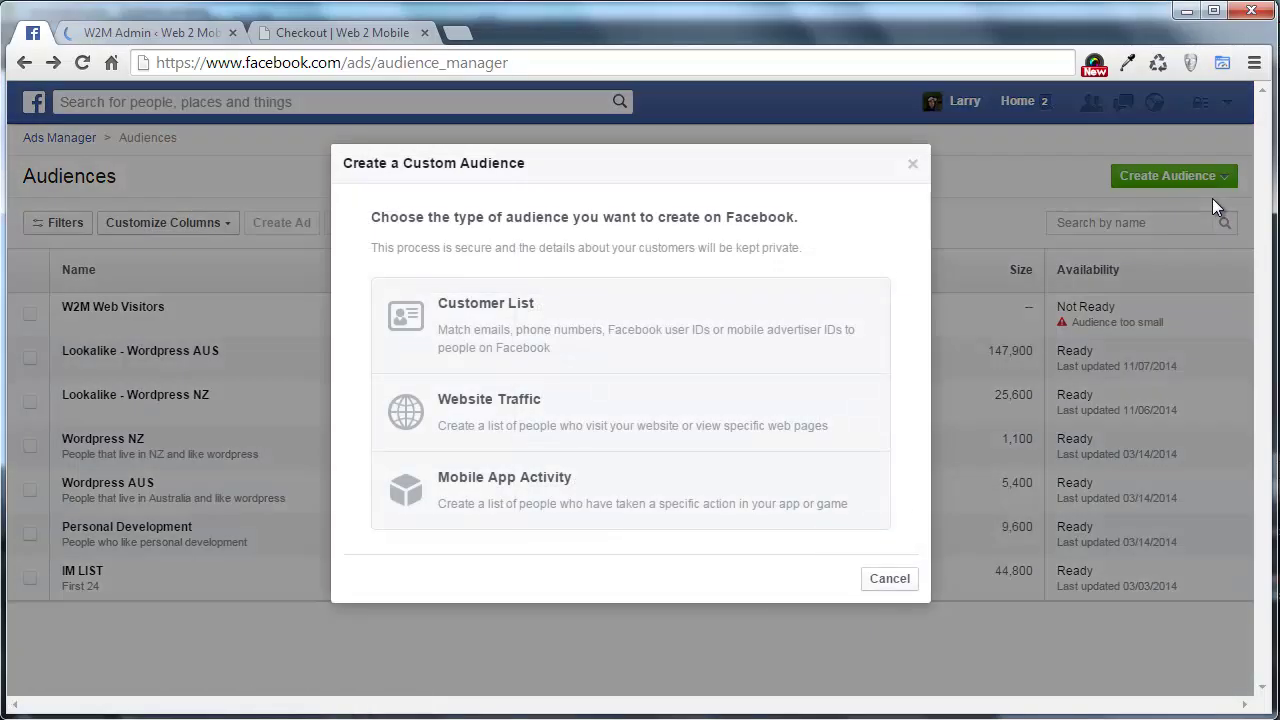
{"action": "left_click", "coordinate": [725, 428]}
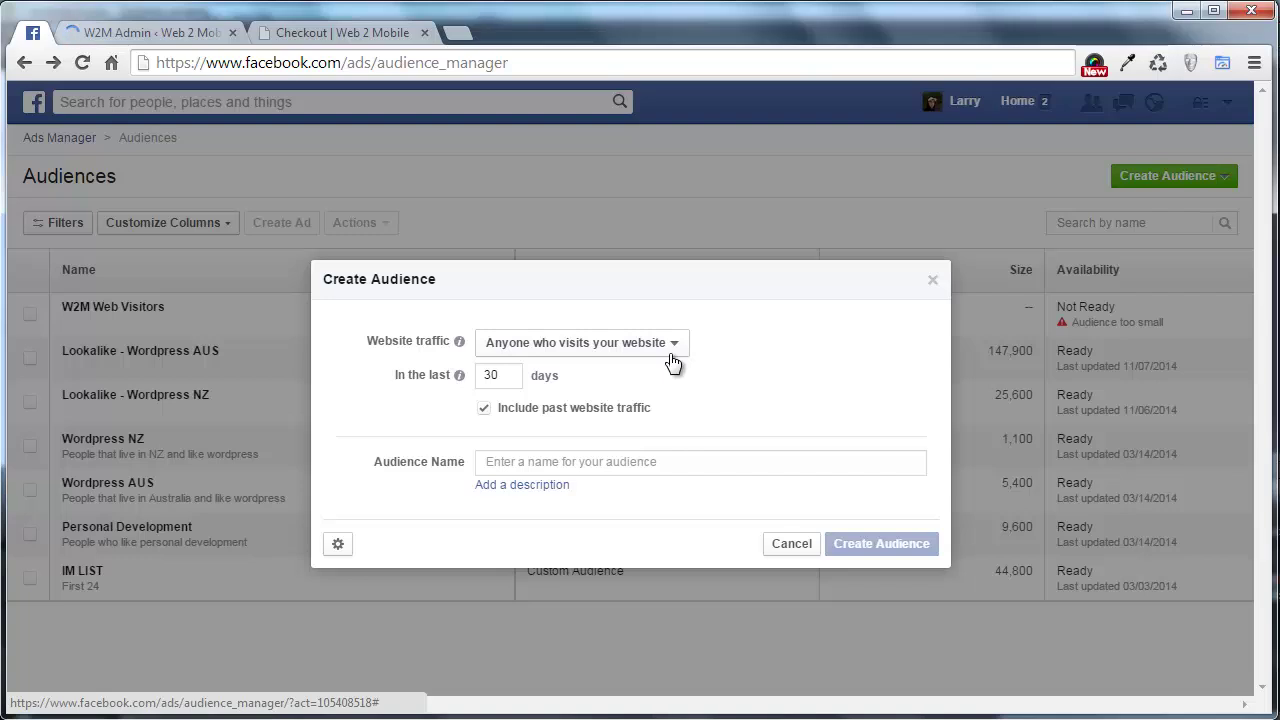
{"action": "left_click", "coordinate": [676, 352]}
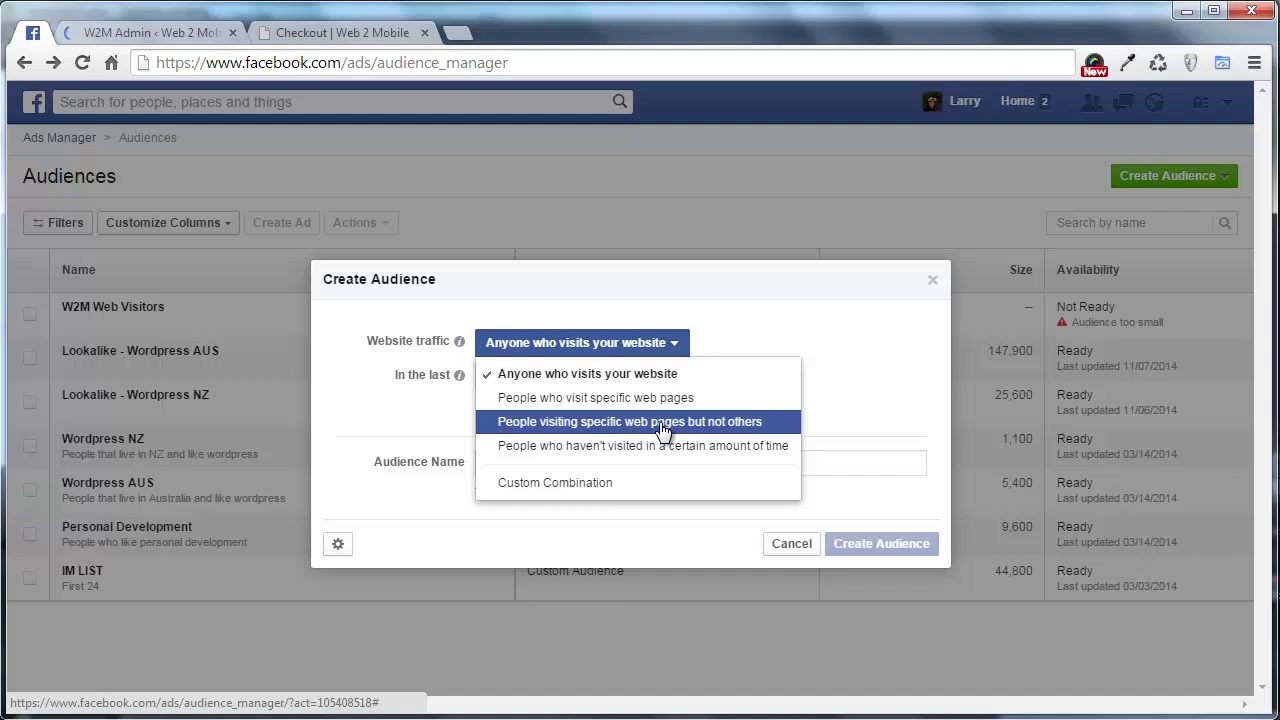
Target visitors of specific pages, including the URL keywords /cart and /checkout.
{"action": "left_click", "coordinate": [662, 424]}
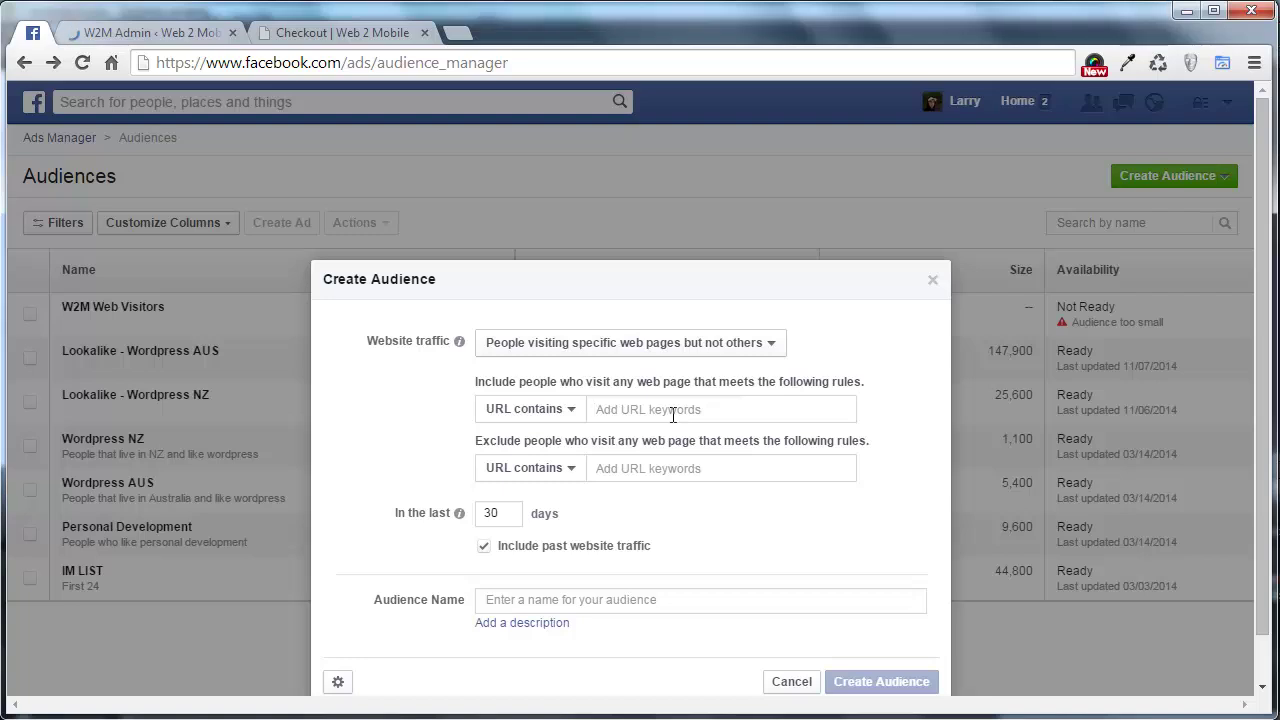
{"action": "type", "text": "/cart"}
{"action": "key", "text": "Return"}
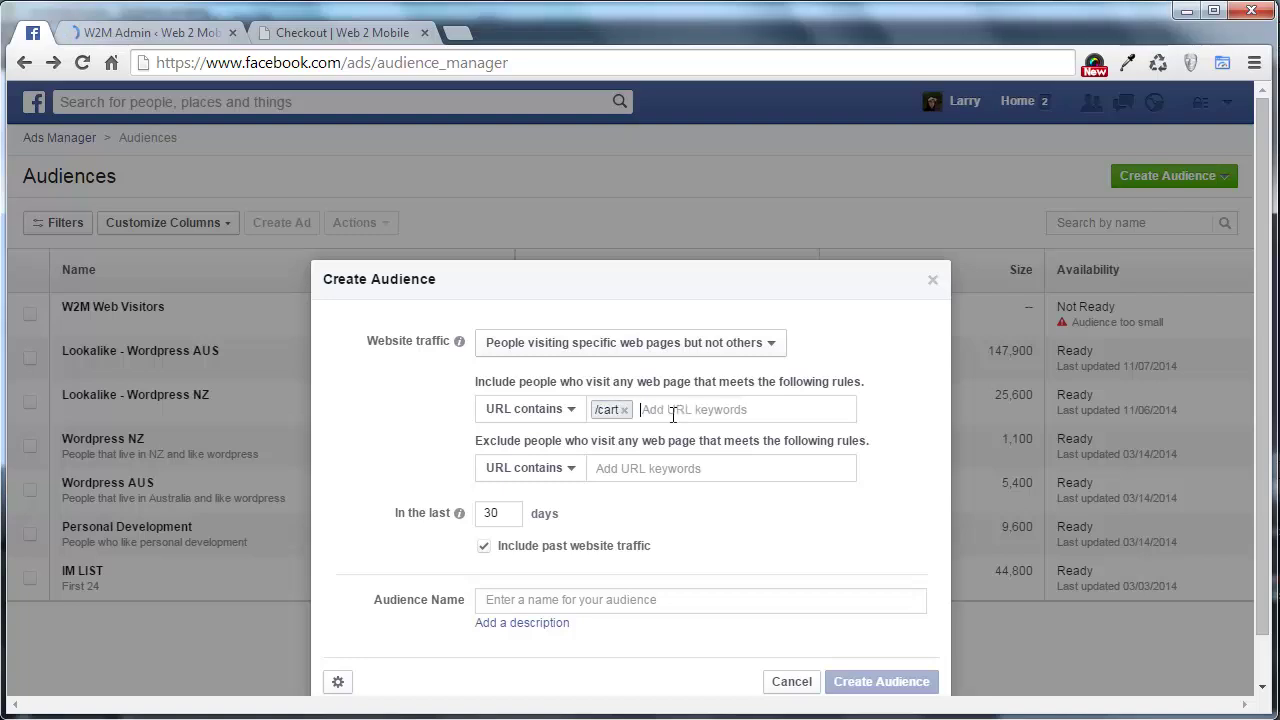
{"action": "type", "text": "/checkout"}
{"action": "key", "text": "Return"}
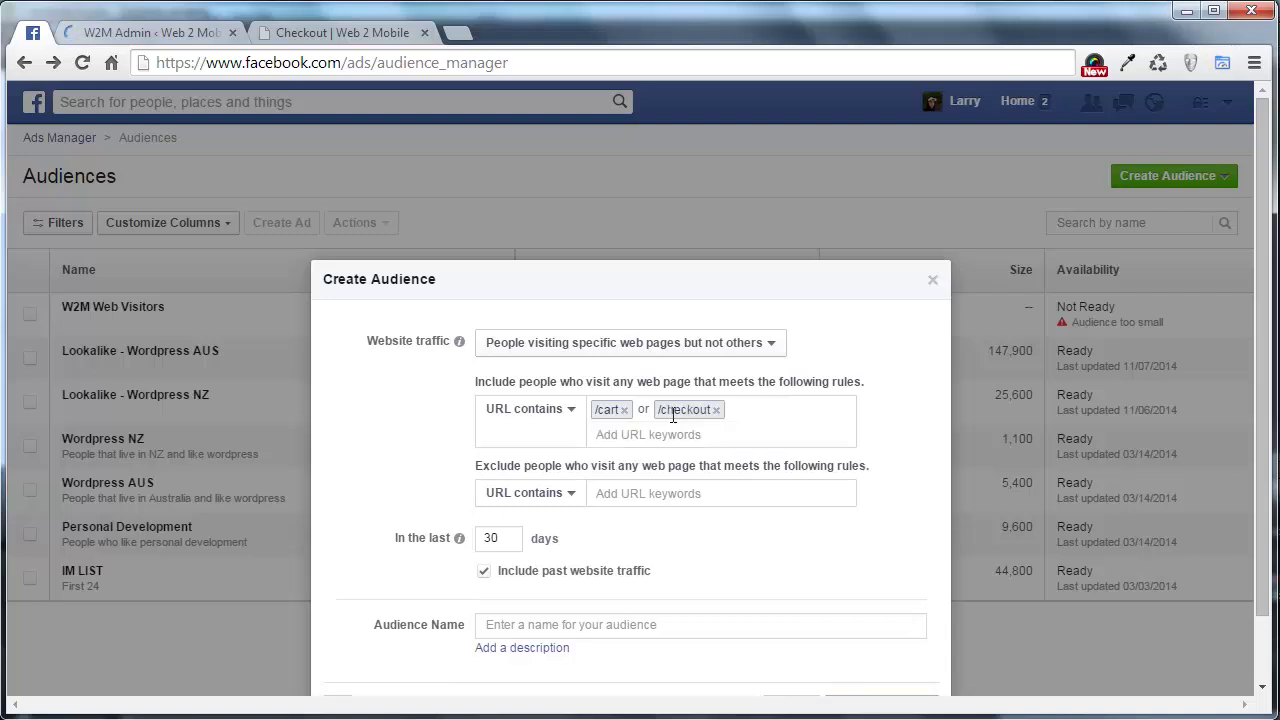
Copy 'order-received' from the checkout page address and add it as an exclude keyword.
{"action": "left_click", "coordinate": [394, 36]}
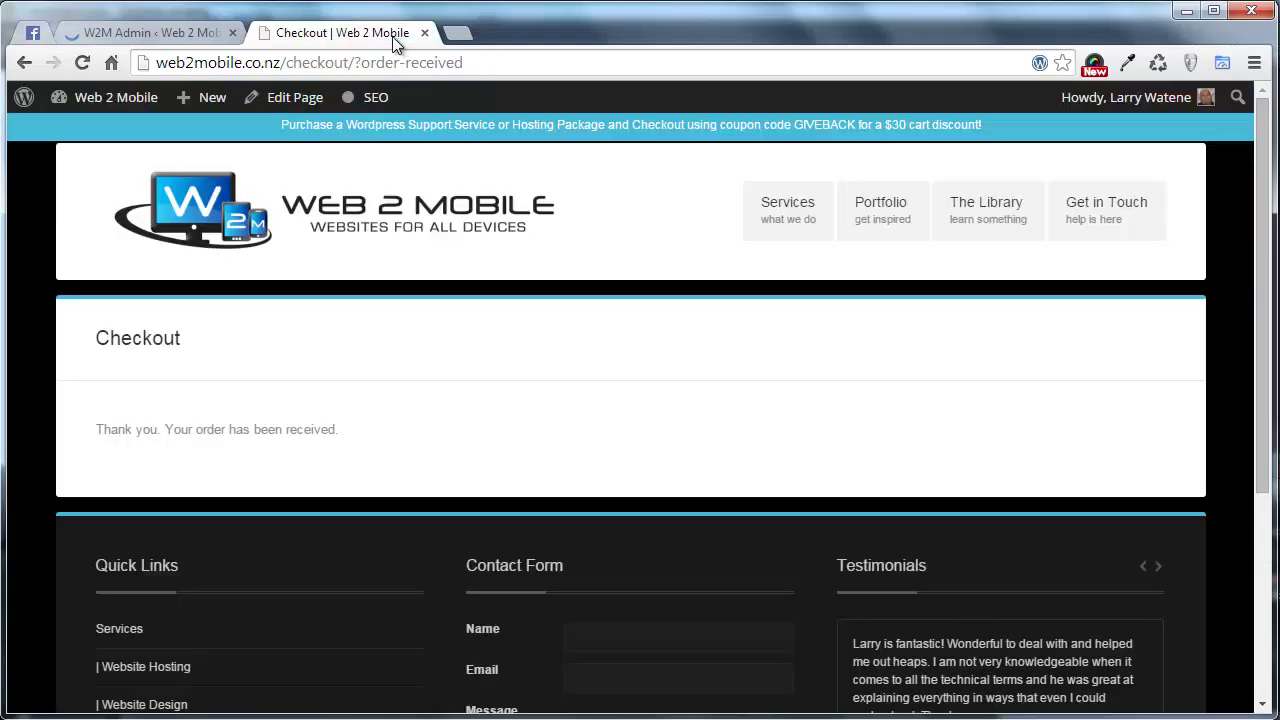
{"action": "left_click_drag", "start_coordinate": [360, 62], "coordinate": [510, 57]}
{"action": "key", "text": "ctrl+c"}
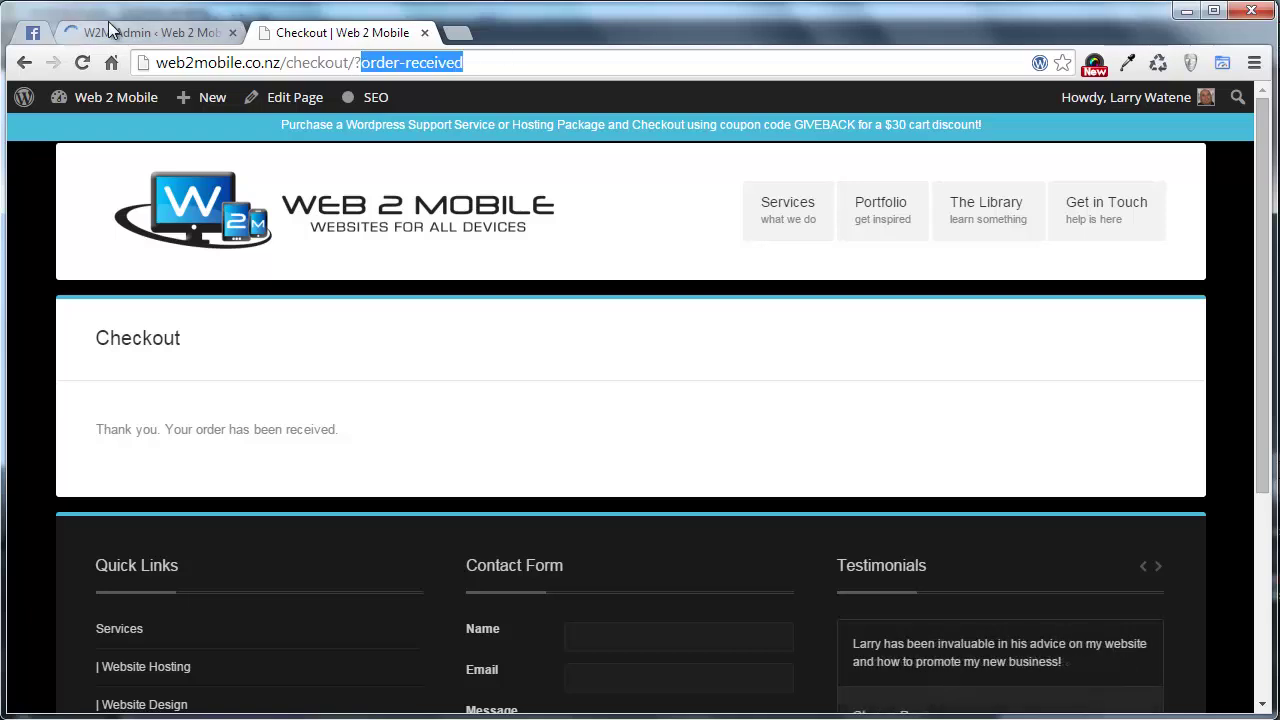
{"action": "left_click", "coordinate": [33, 33]}
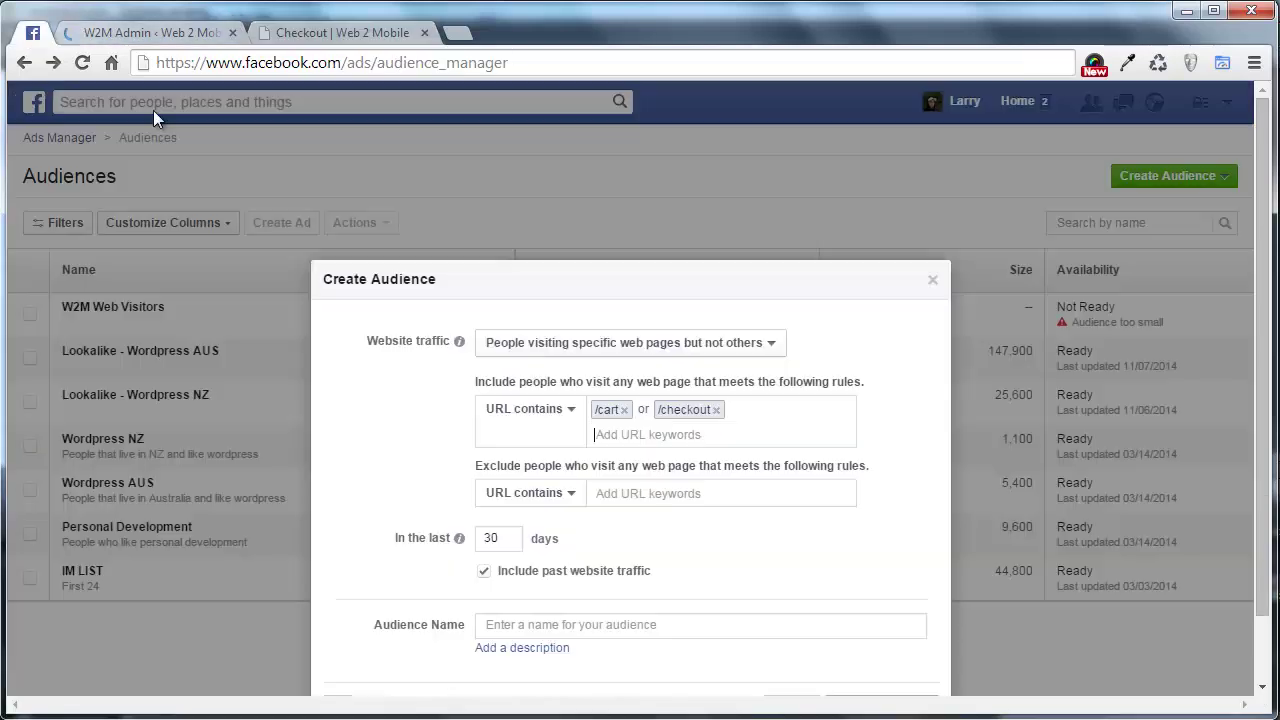
{"action": "left_click", "coordinate": [651, 494]}
{"action": "key", "text": "ctrl+v"}
Set the lookback to 180 days, name it 'W2M Abandoned Checkout', and create it.
{"action": "left_click_drag", "start_coordinate": [503, 537], "coordinate": [489, 537]}
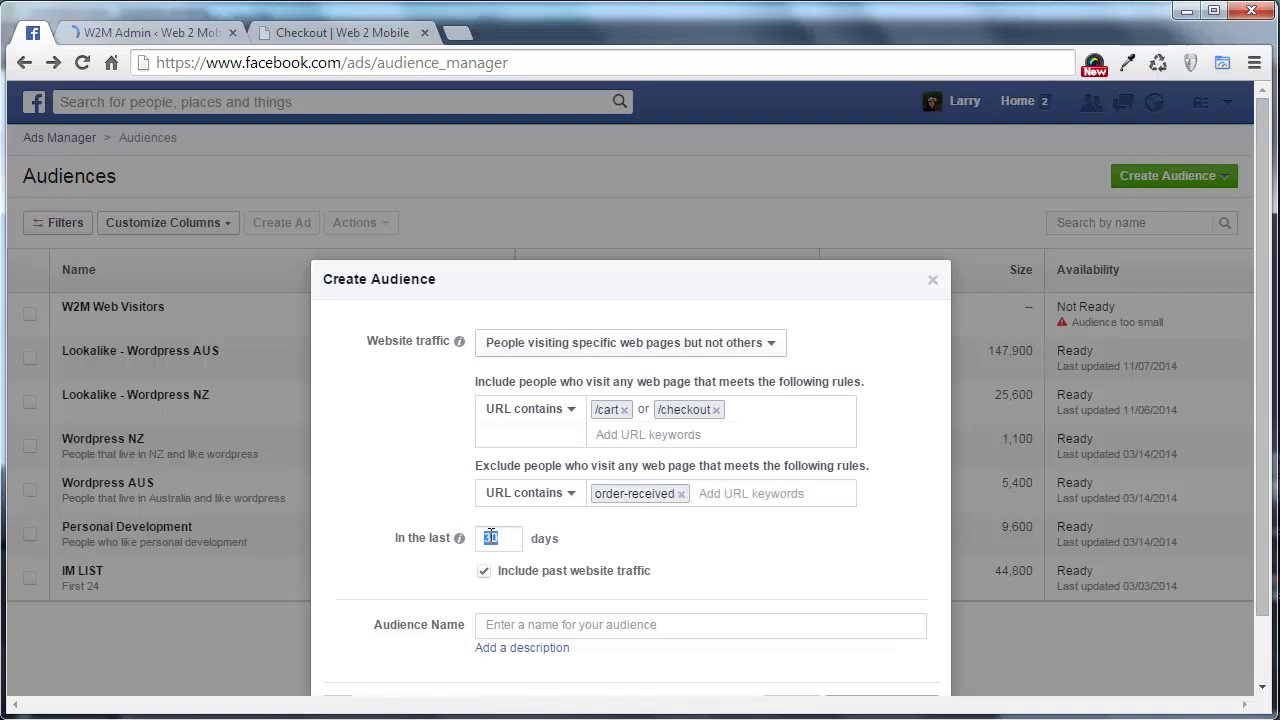
{"action": "type", "text": "180"}
{"action": "type", "text": "W2M "}
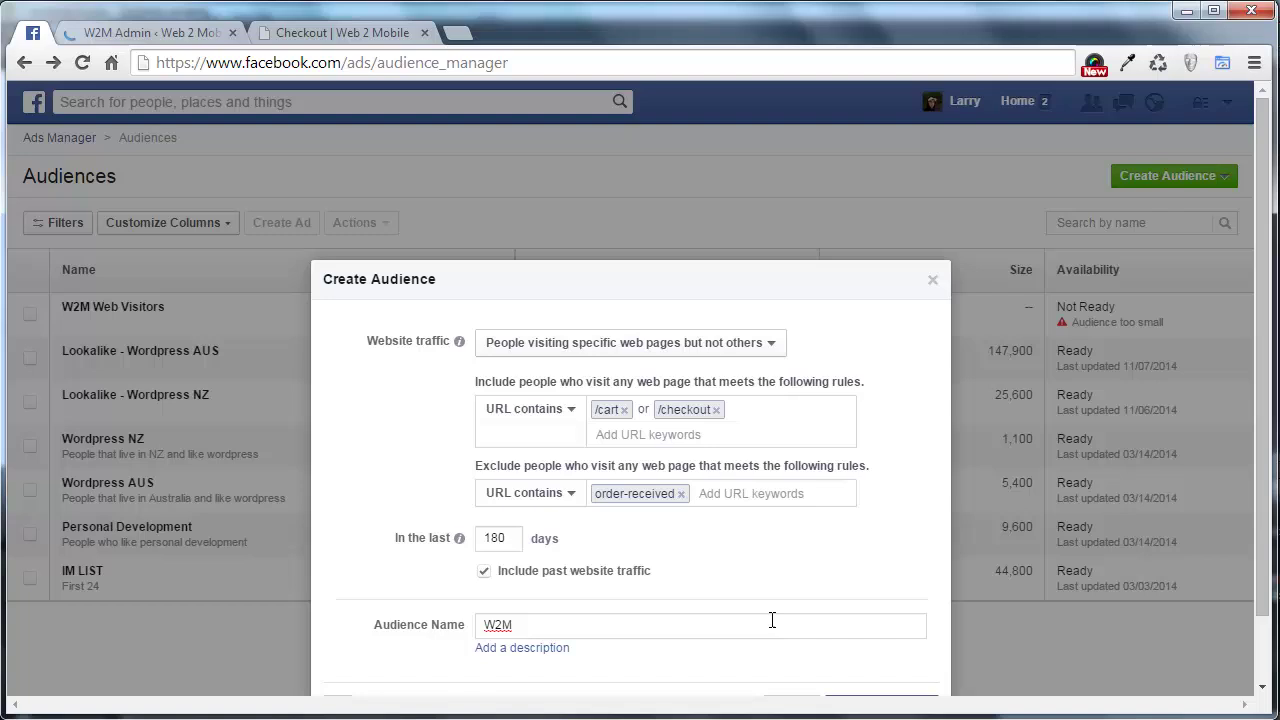
{"action": "type", "text": "Abandoned Checkout"}
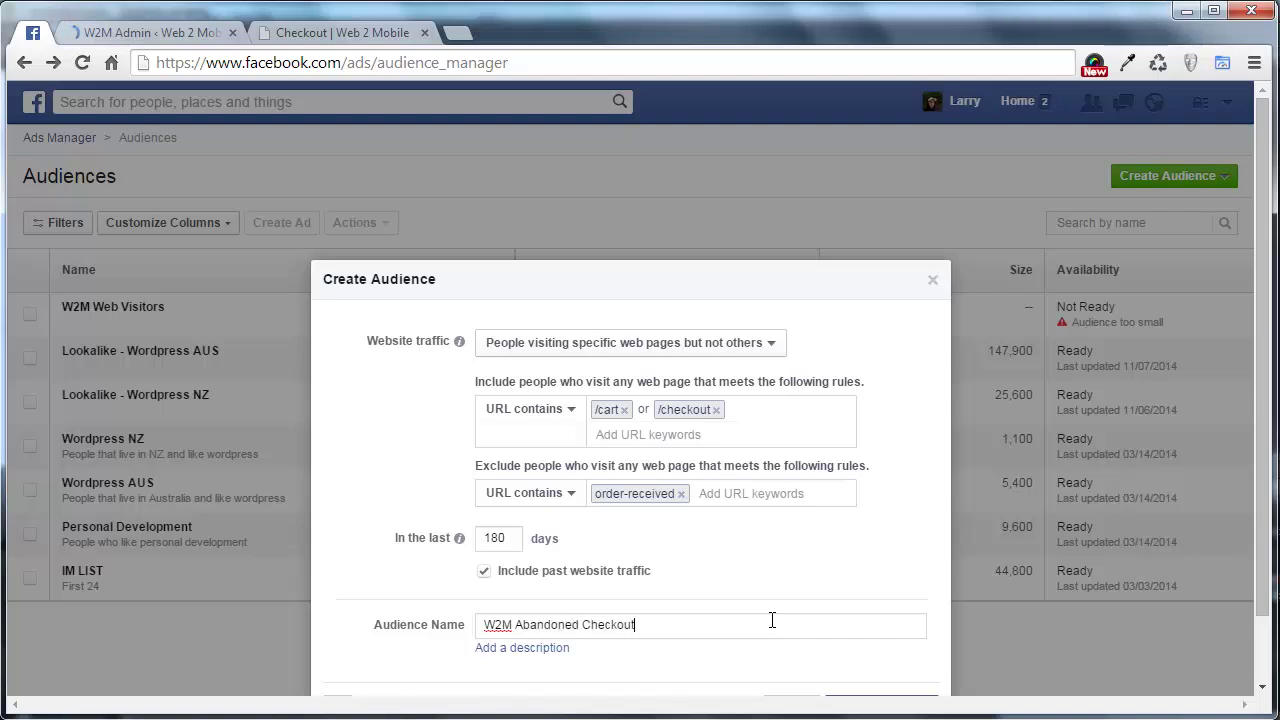
{"action": "scroll", "coordinate": [772, 620], "scroll_direction": "down", "scroll_amount": 2}
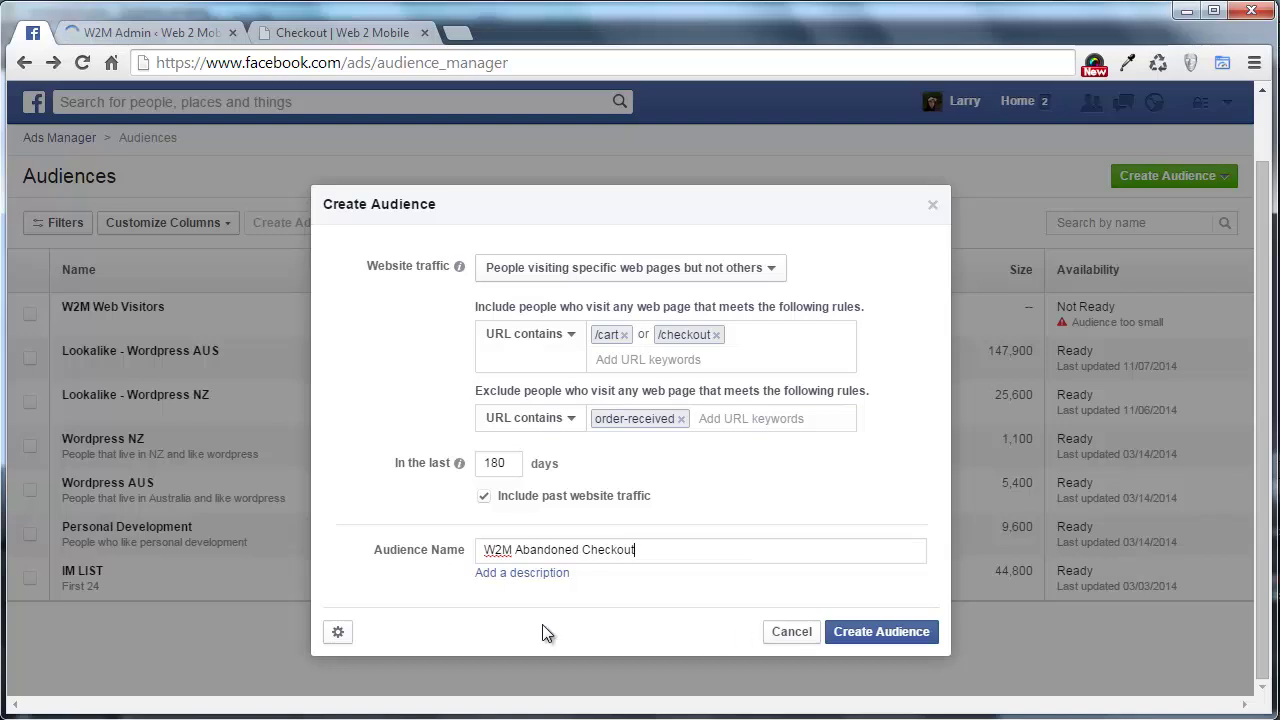
{"action": "left_click", "coordinate": [839, 634]}
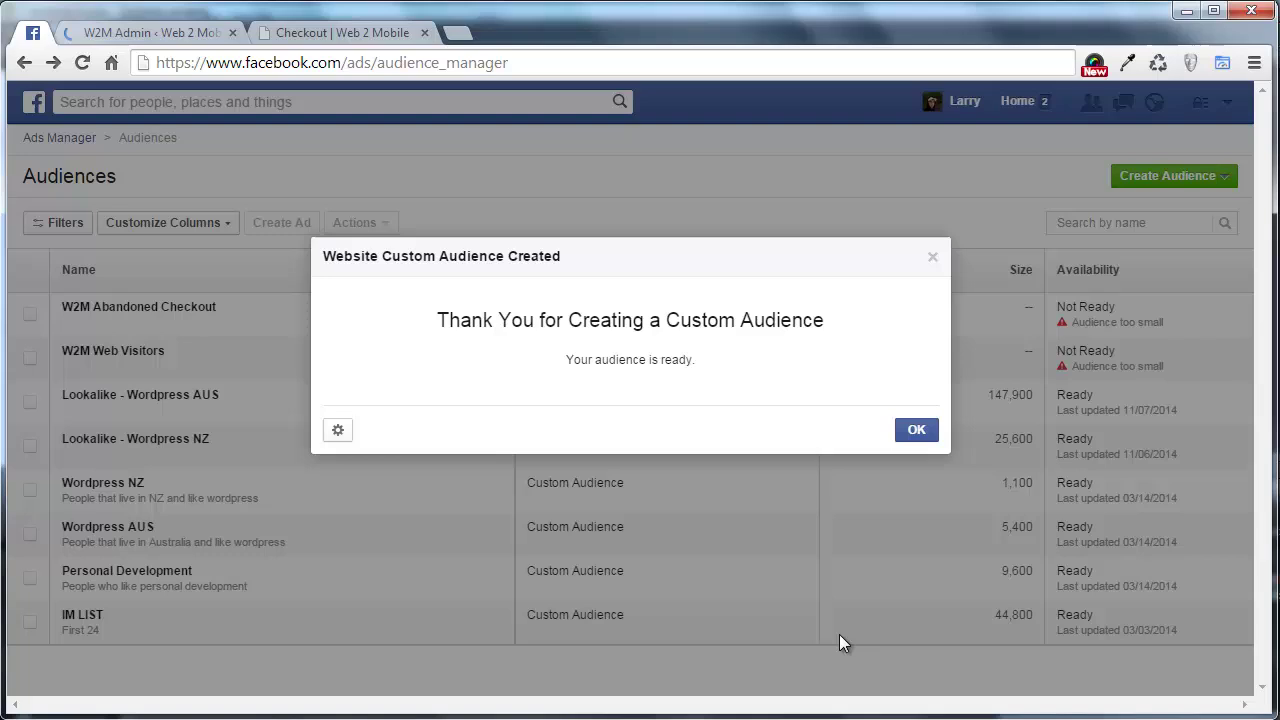
{"action": "left_click", "coordinate": [916, 429]}
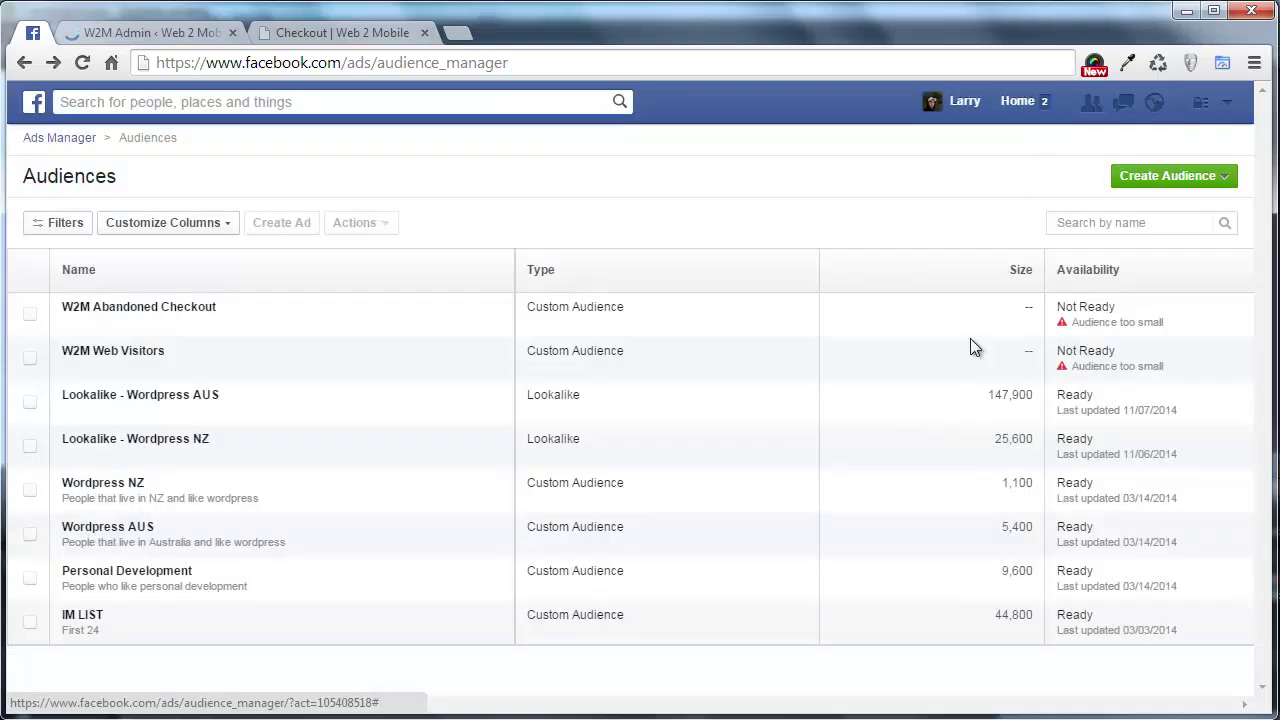
Start a Website Traffic audience targeting visitors of pages whose URL contains 'order-received'.
{"action": "left_click", "coordinate": [1218, 188]}
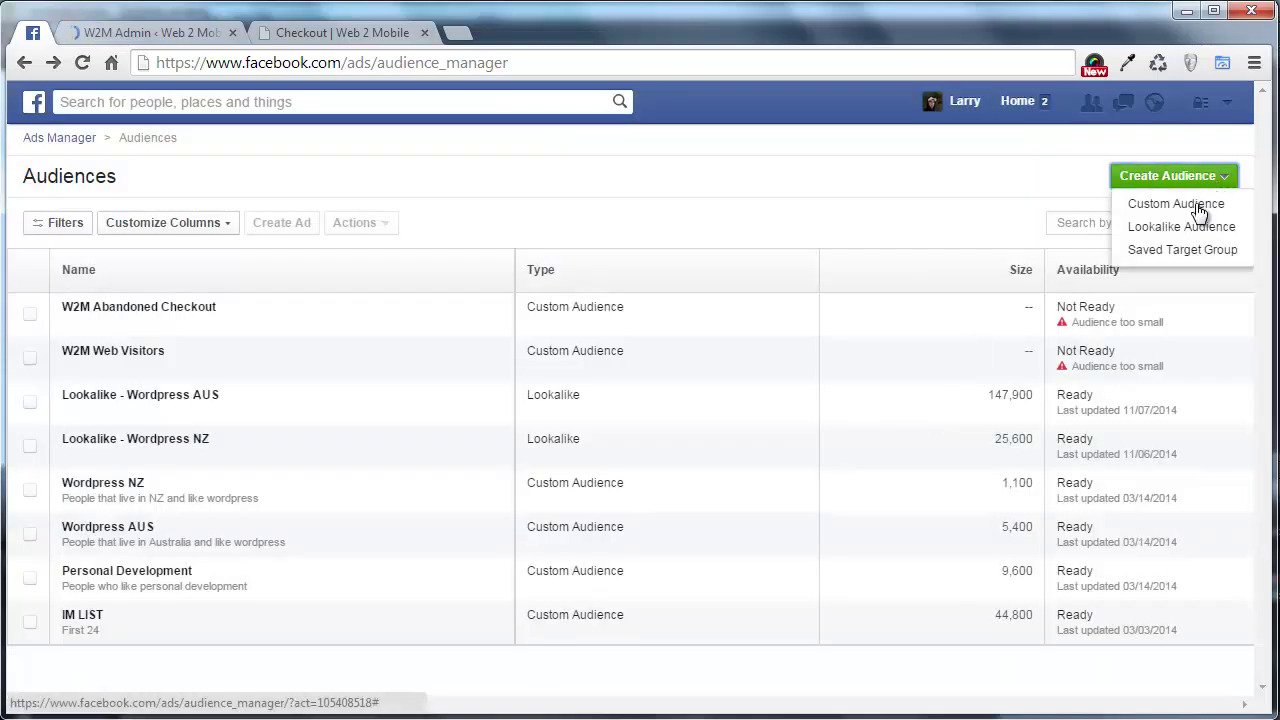
{"action": "left_click", "coordinate": [1195, 205]}
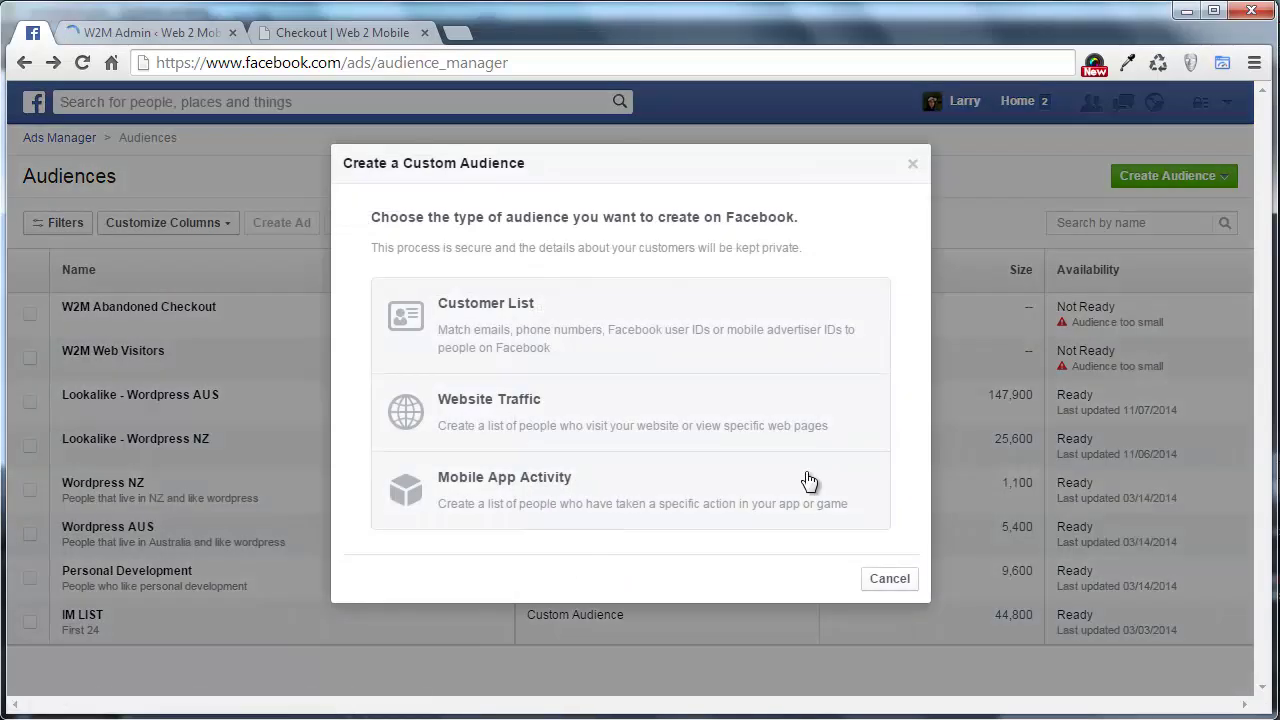
{"action": "left_click", "coordinate": [815, 411]}
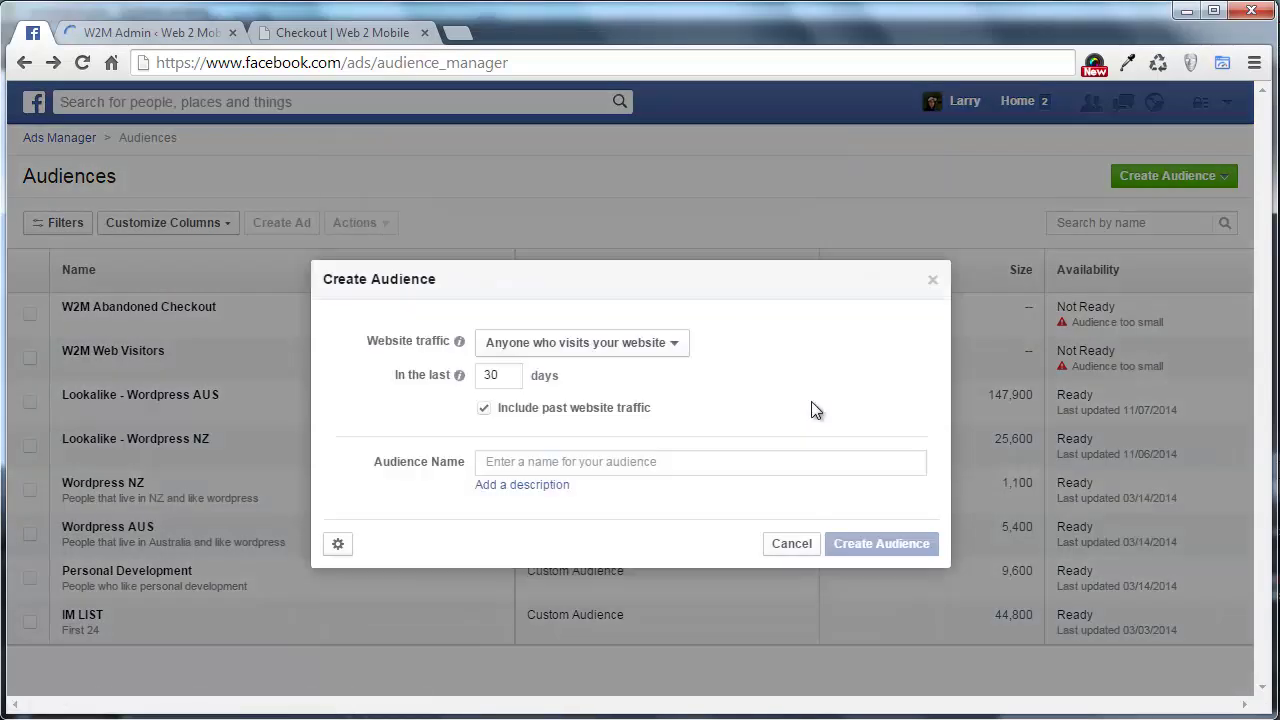
{"action": "left_click", "coordinate": [661, 350]}
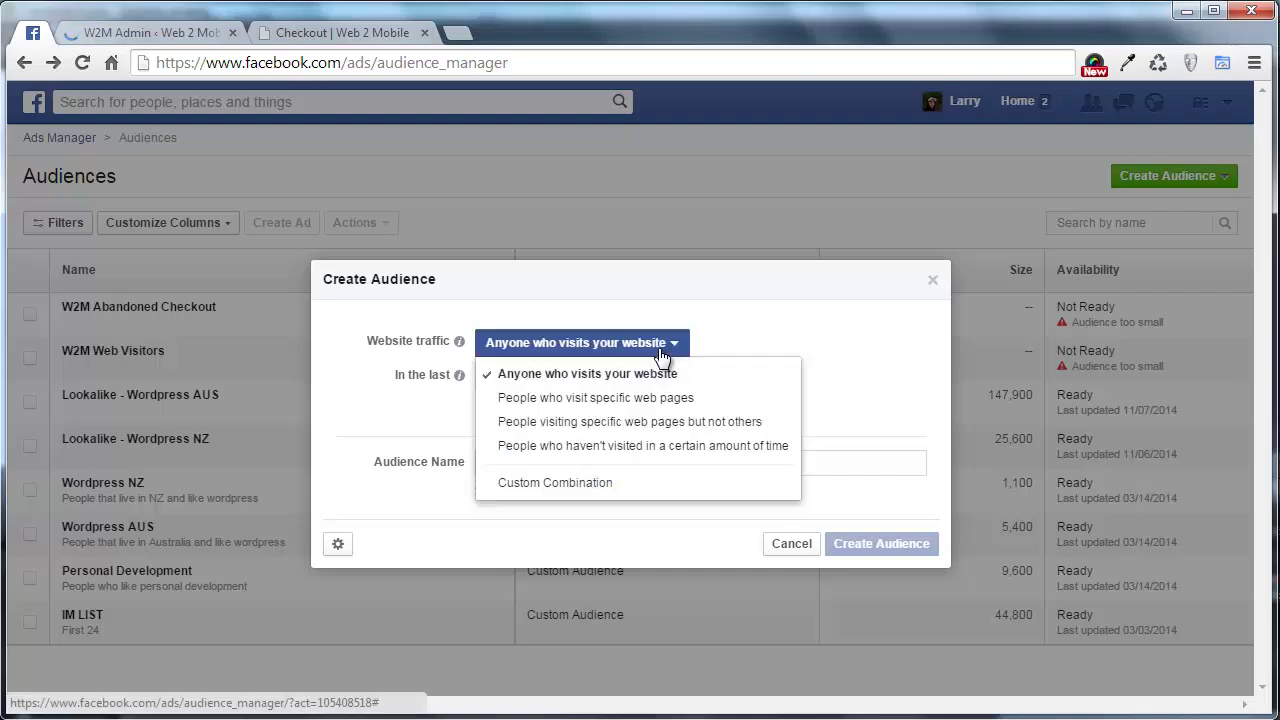
{"action": "left_click", "coordinate": [661, 408]}
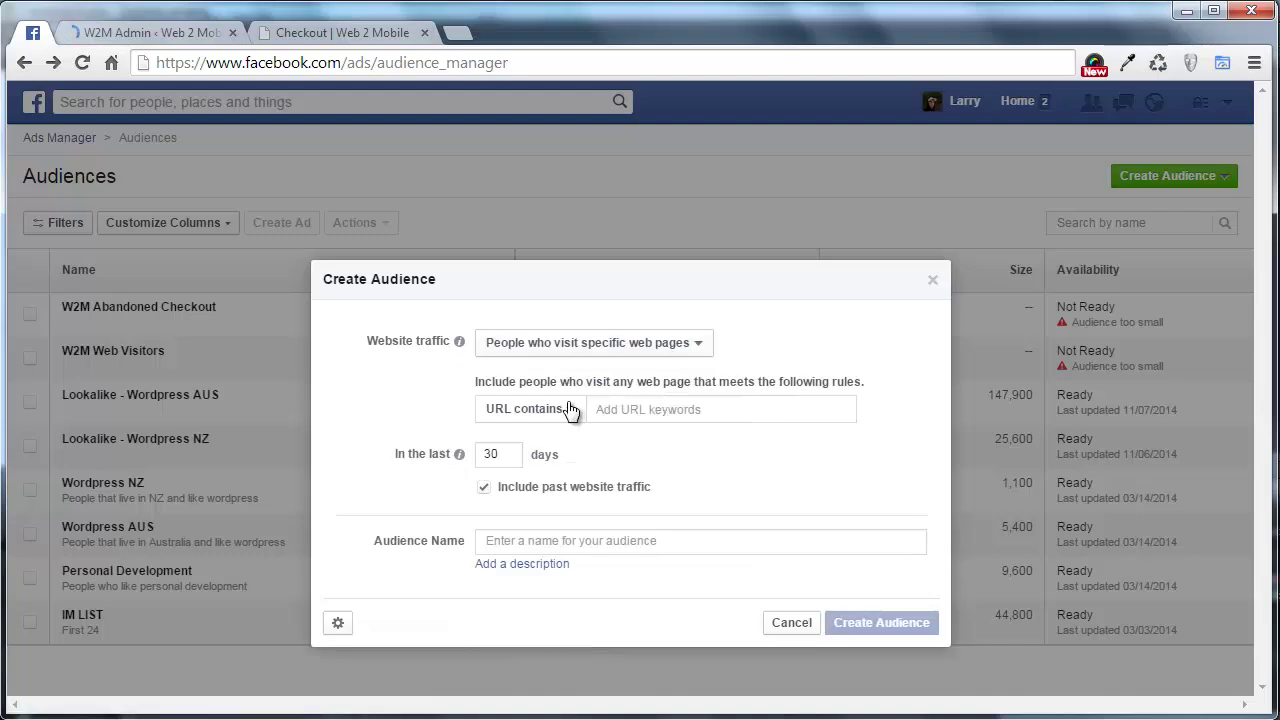
{"action": "left_click", "coordinate": [688, 409]}
{"action": "type", "text": "/"}
{"action": "key", "text": "BackSpace"}
{"action": "type", "text": "order-received"}
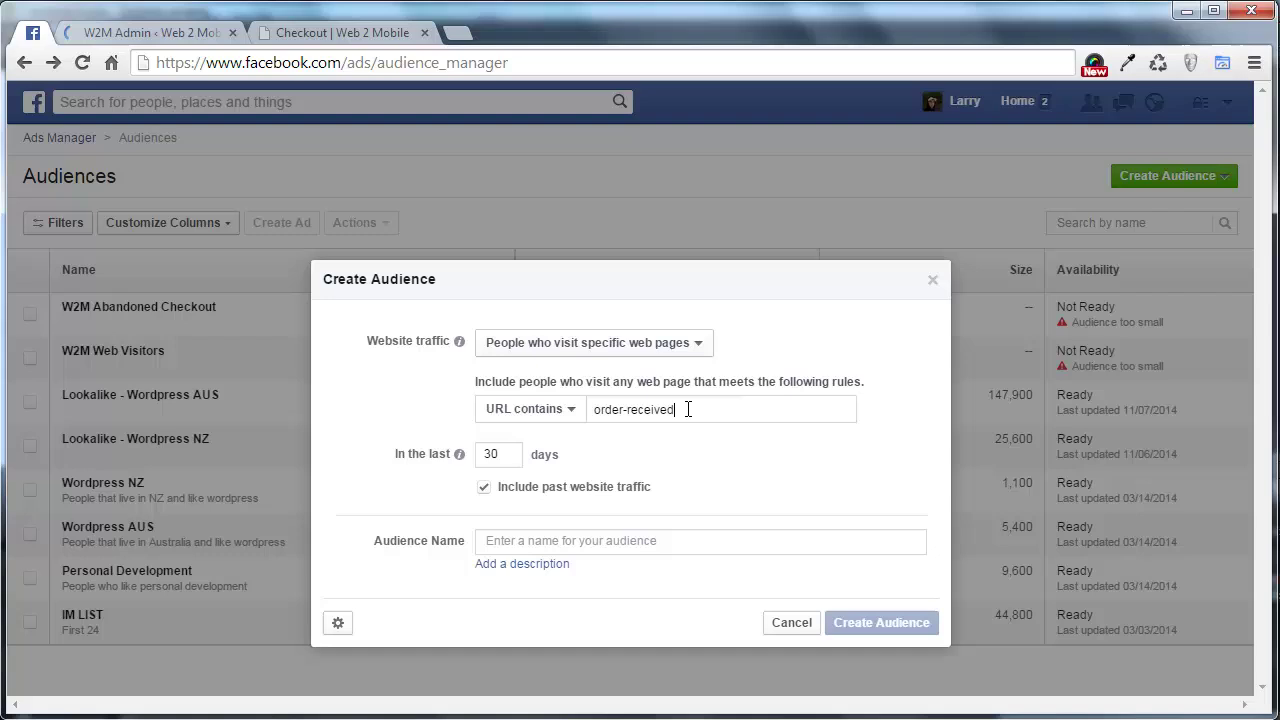
{"action": "key", "text": "Return"}
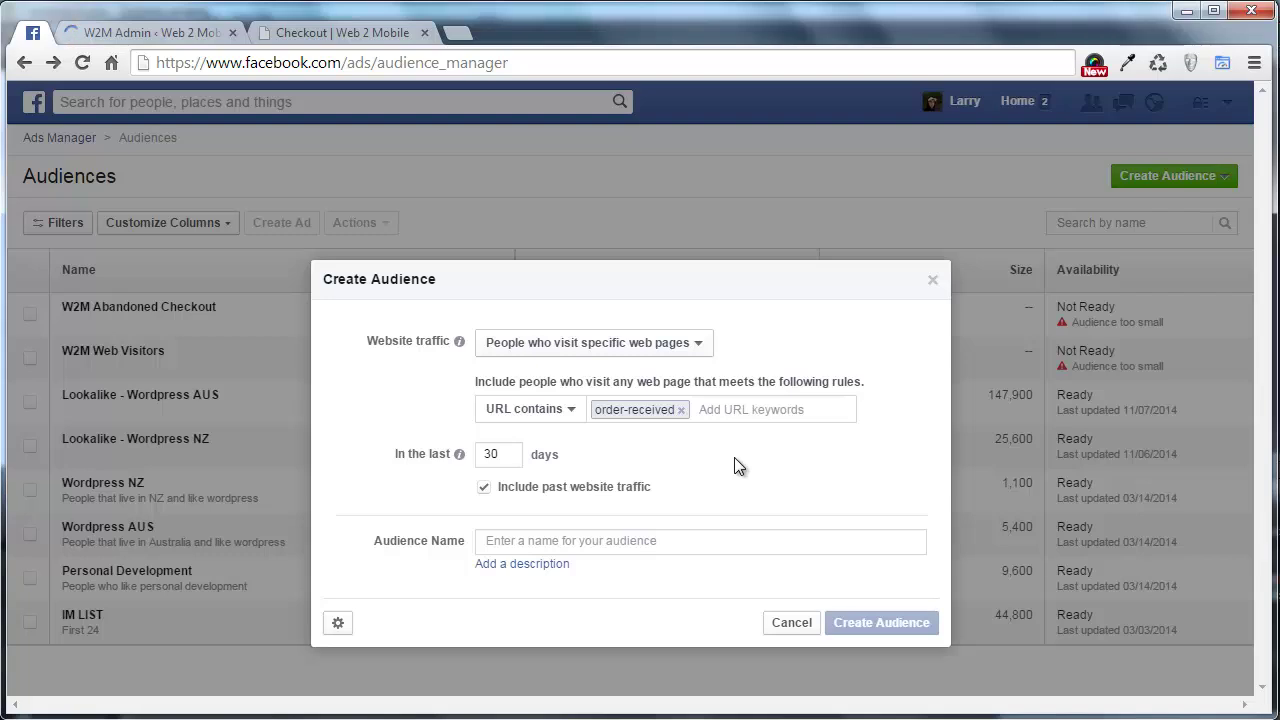
Set the lookback to 180 days, name it 'W2M Web Customers', and create it.
{"action": "double_click", "coordinate": [491, 458]}
{"action": "type", "text": "180"}
{"action": "type", "text": "w"}
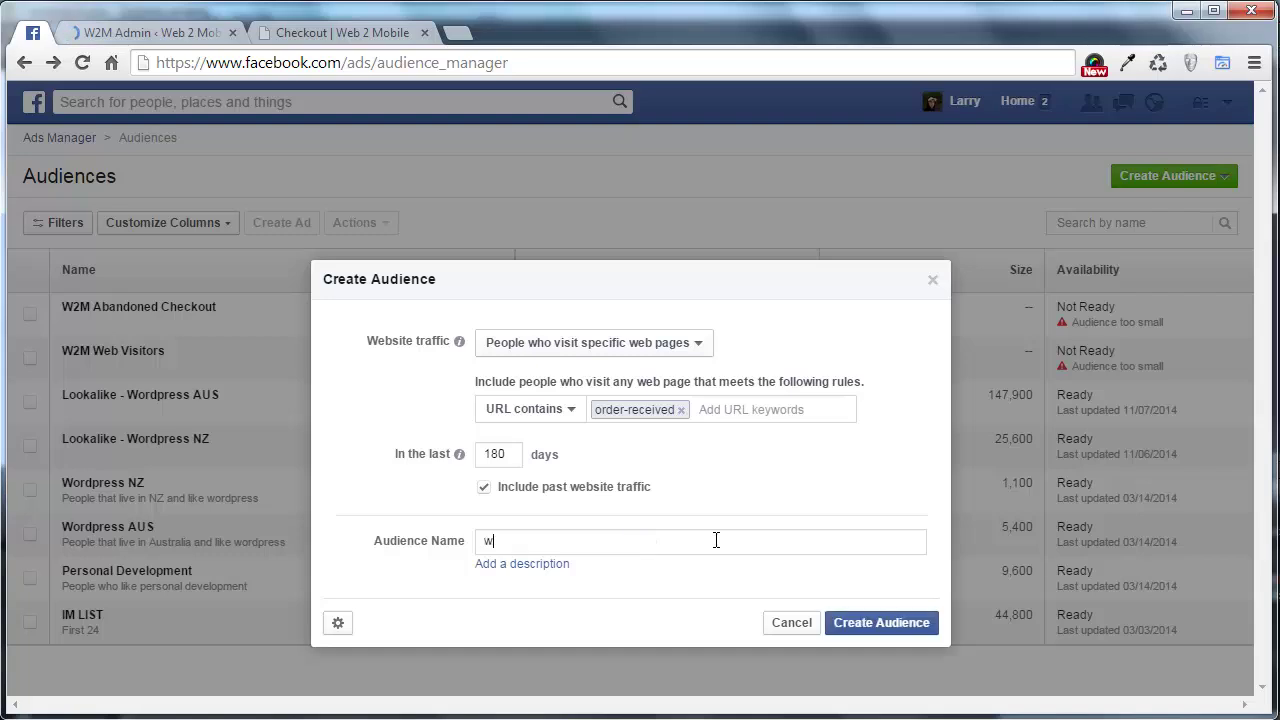
{"action": "type", "text": "2"}
{"action": "key", "text": "BackSpace"}
{"action": "key", "text": "BackSpace"}
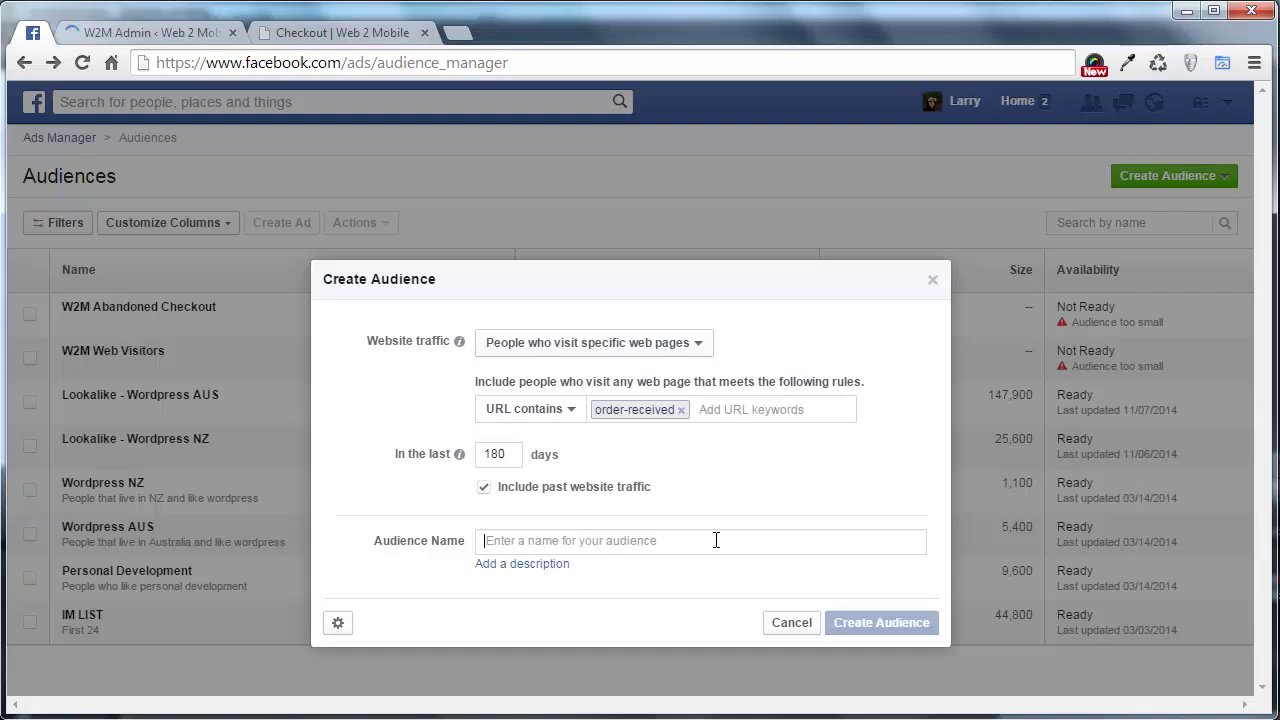
{"action": "type", "text": "W2M W"}
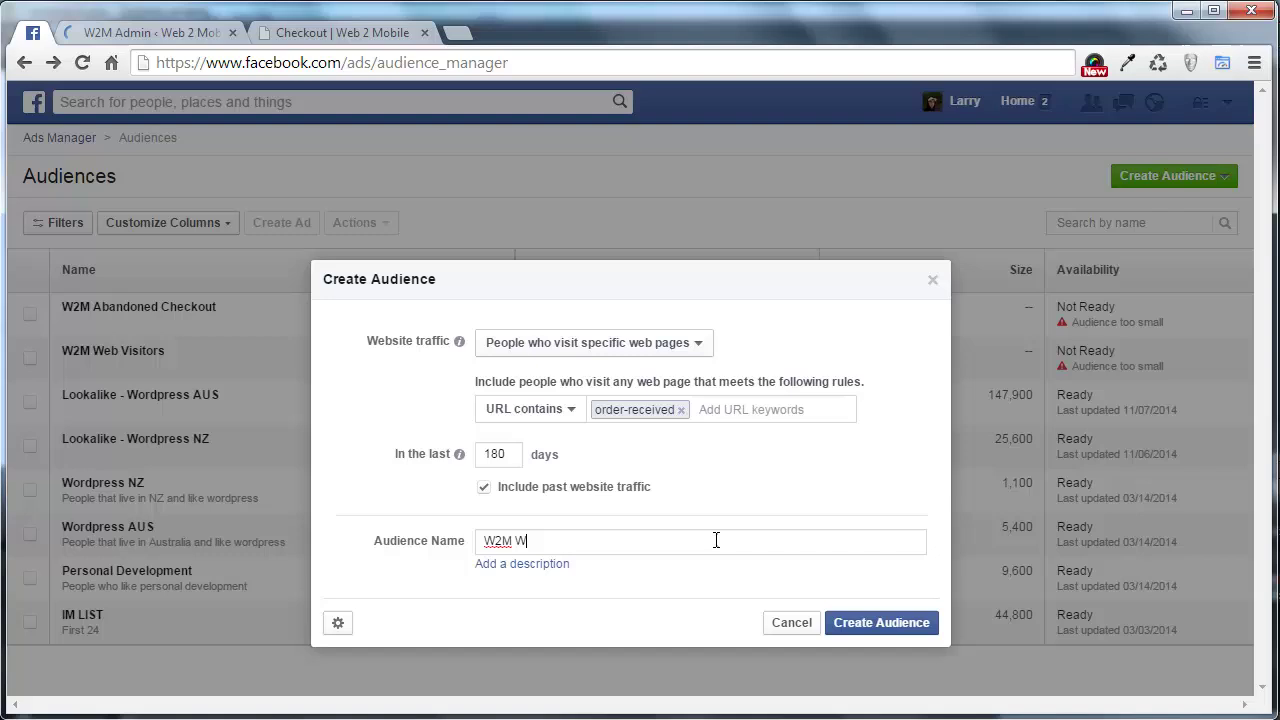
{"action": "type", "text": "eb Cs"}
{"action": "type", "text": "stomers"}
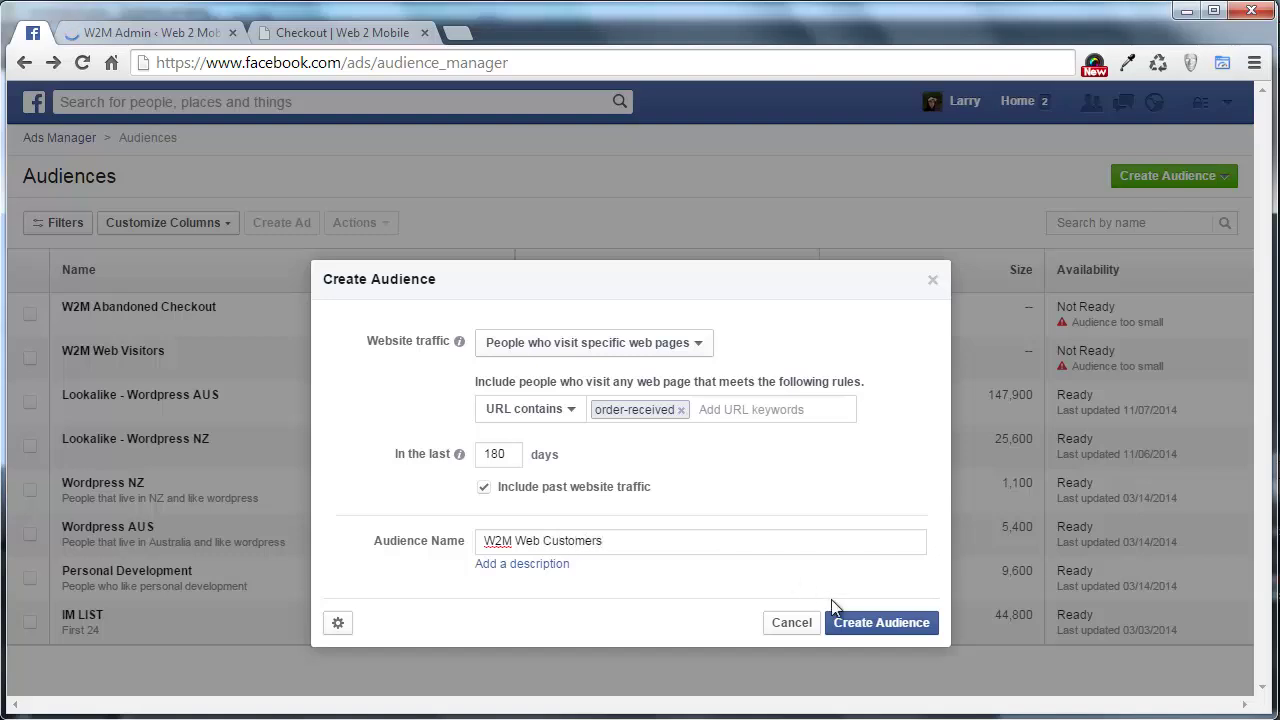
{"action": "left_click", "coordinate": [847, 622]}
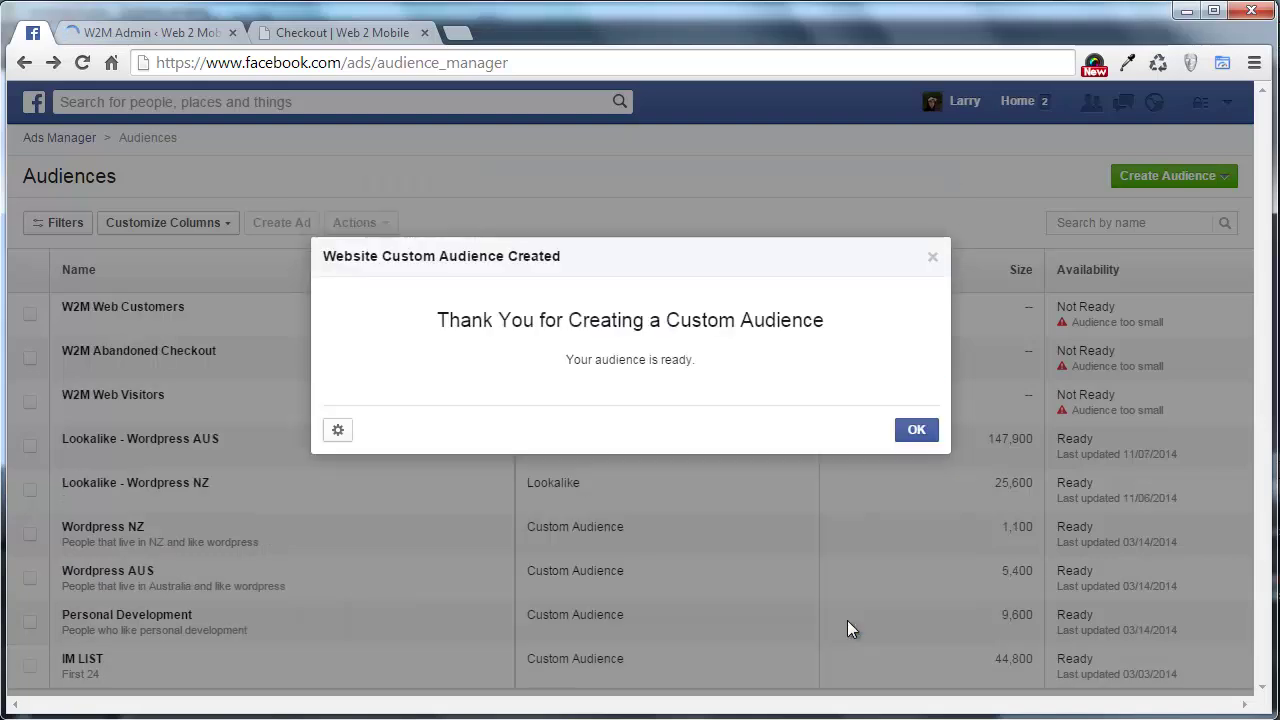
{"action": "left_click", "coordinate": [917, 429]}
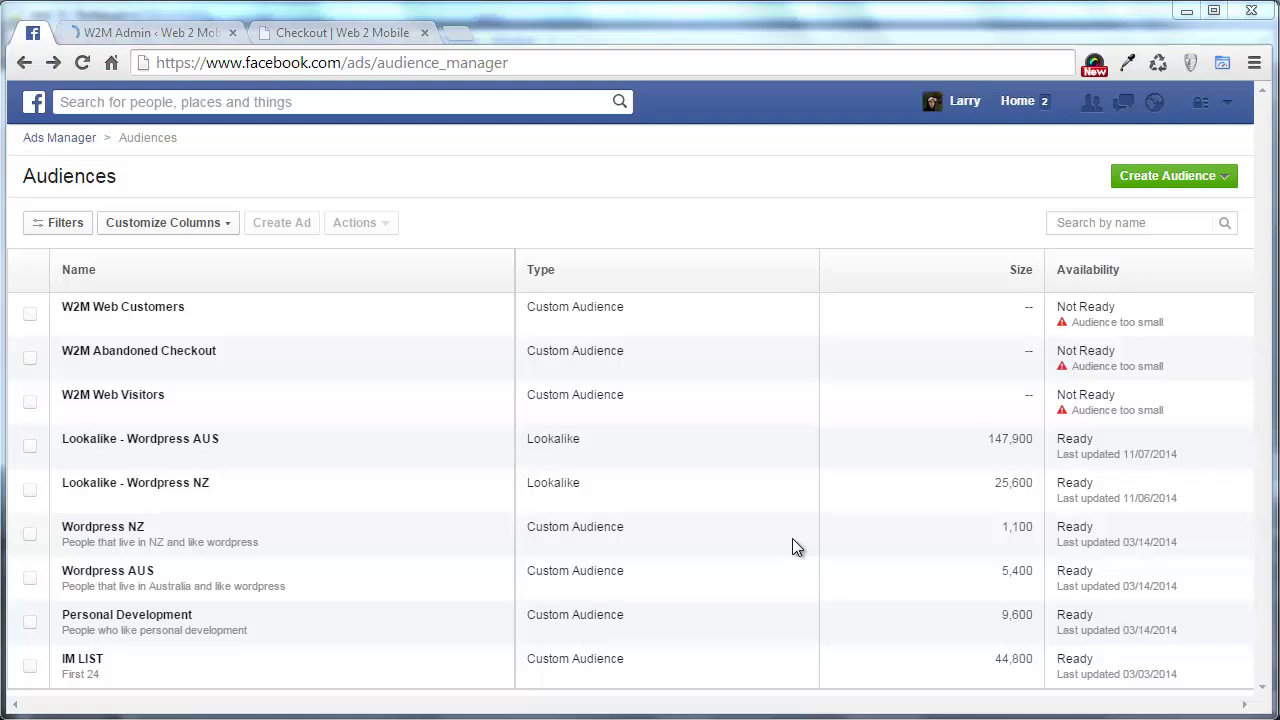
{"action": "left_click", "coordinate": [169, 33]}
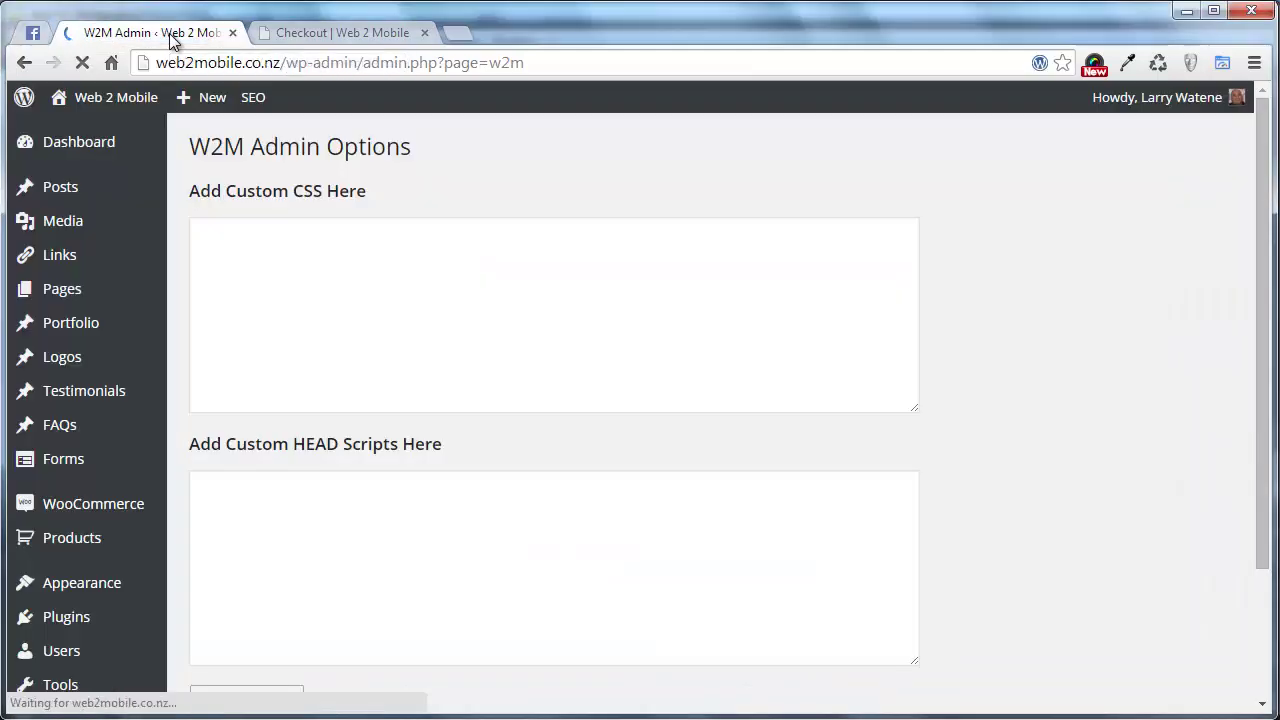
{"action": "scroll", "coordinate": [108, 395], "scroll_direction": "down", "scroll_amount": 3}
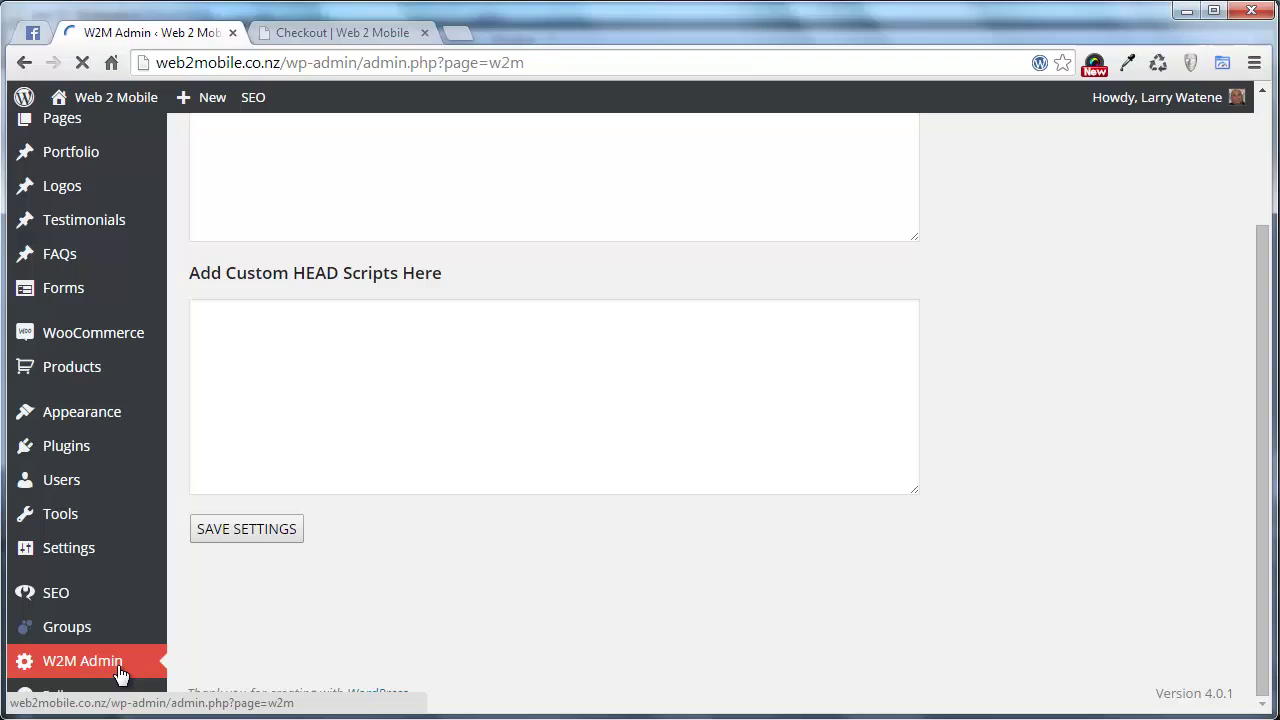
{"action": "scroll", "coordinate": [488, 559], "scroll_direction": "up", "scroll_amount": 3}
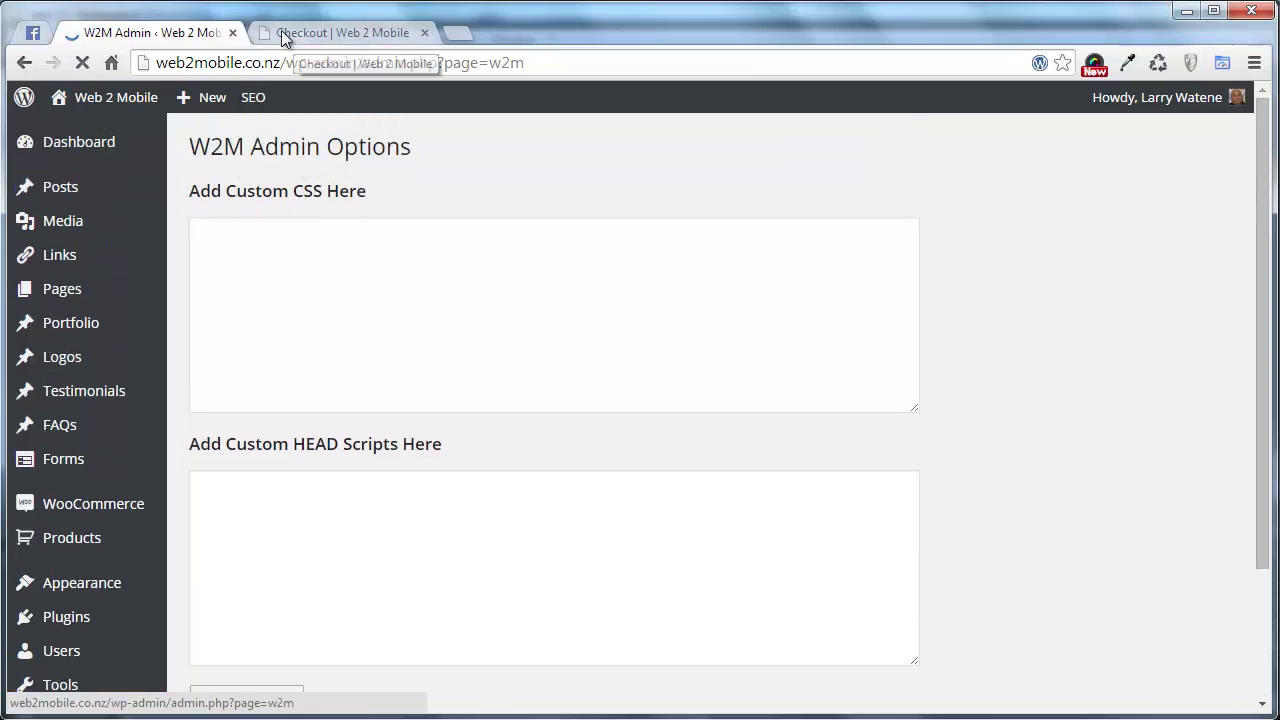
Bring up the W2M Web Visitors pixel via Actions > View Pixel and select its code.
{"action": "left_click", "coordinate": [34, 33]}
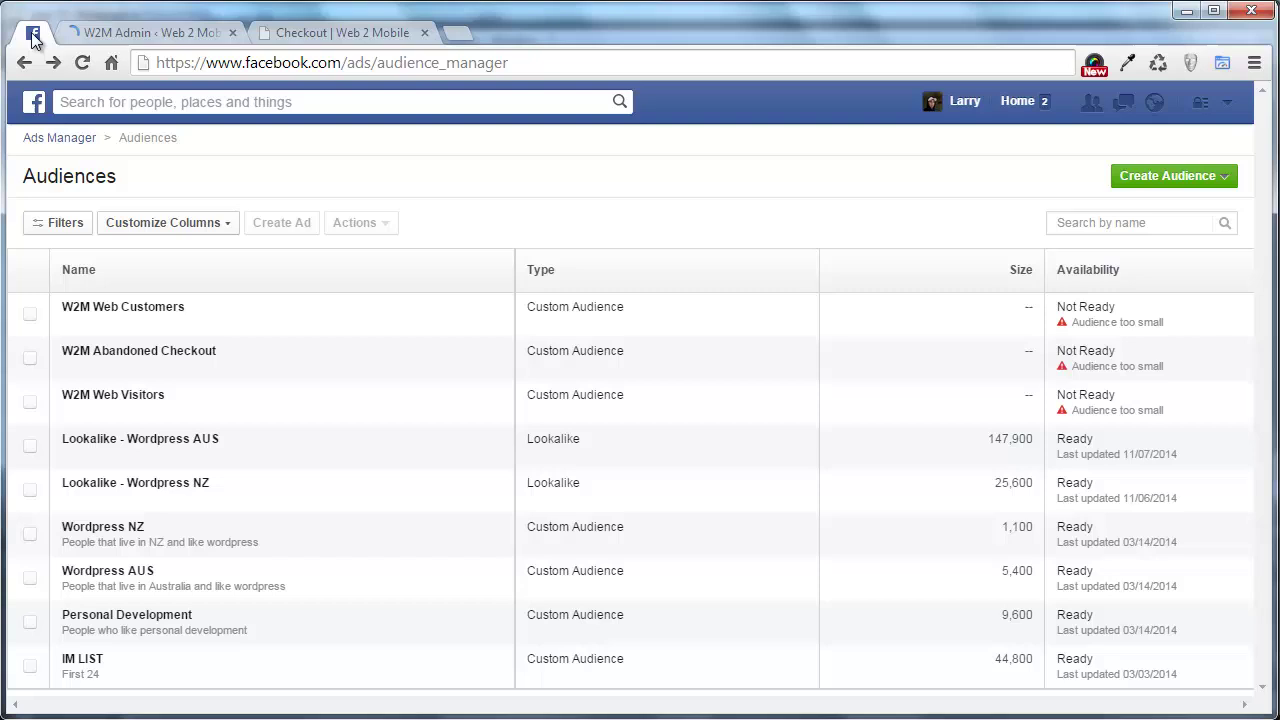
{"action": "left_click", "coordinate": [29, 403]}
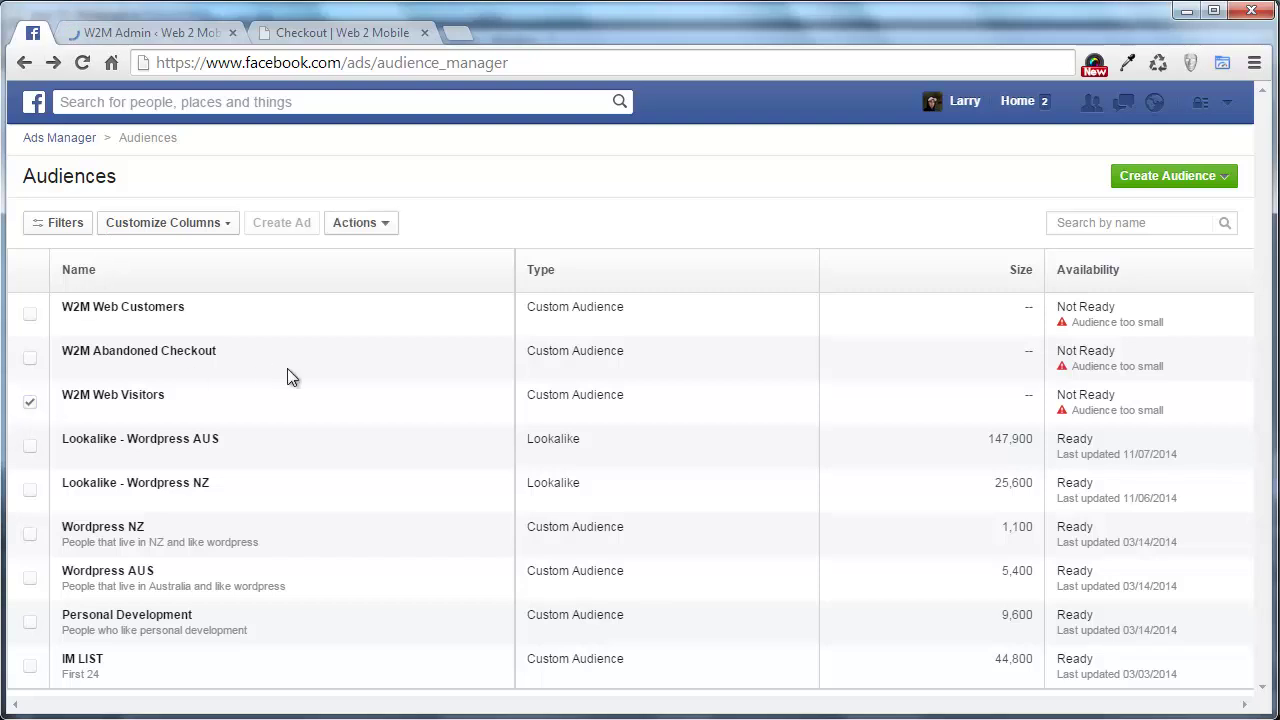
{"action": "left_click", "coordinate": [363, 228]}
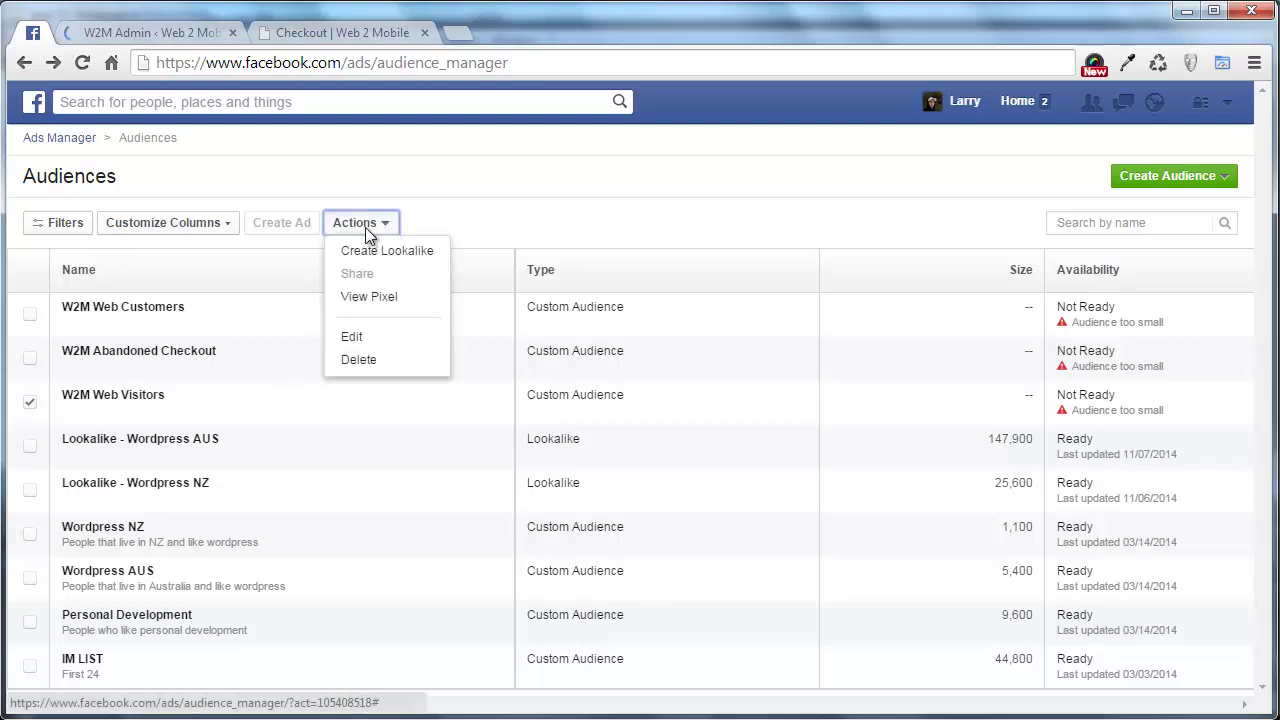
{"action": "left_click", "coordinate": [385, 294]}
{"action": "scroll", "coordinate": [522, 505], "scroll_direction": "down", "scroll_amount": 10}
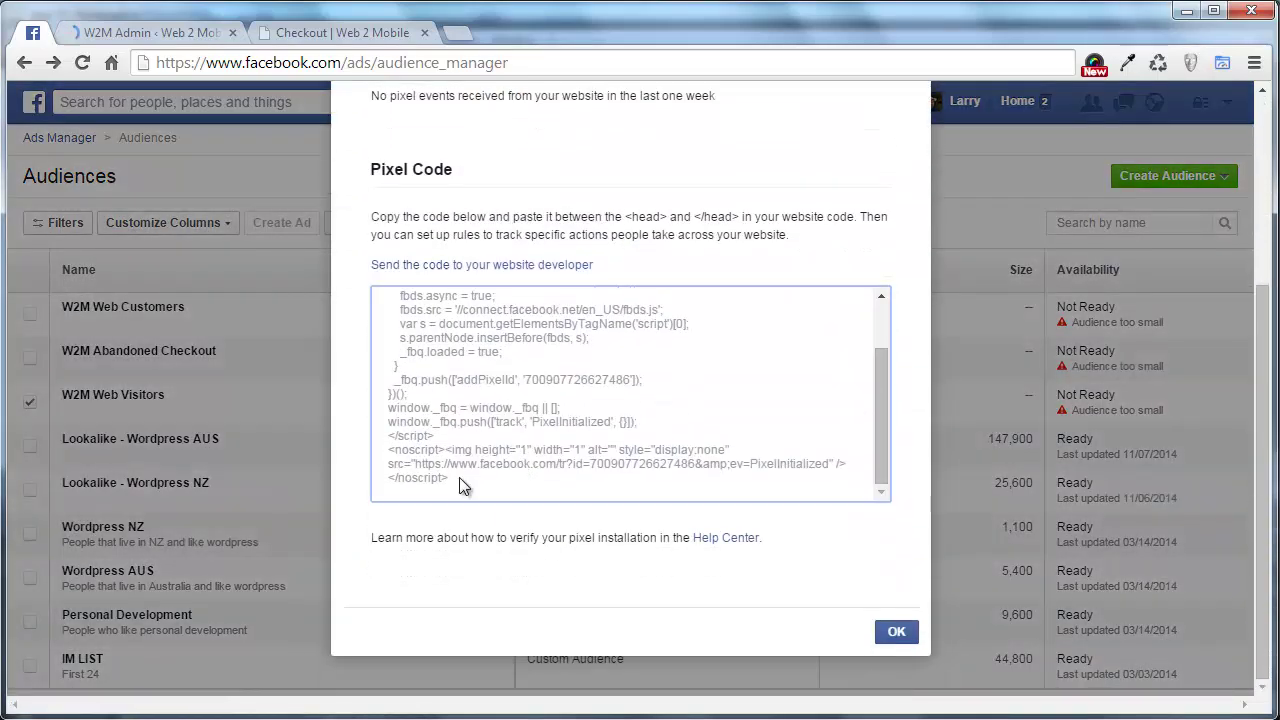
{"action": "left_click_drag", "start_coordinate": [466, 486], "coordinate": [387, 309]}
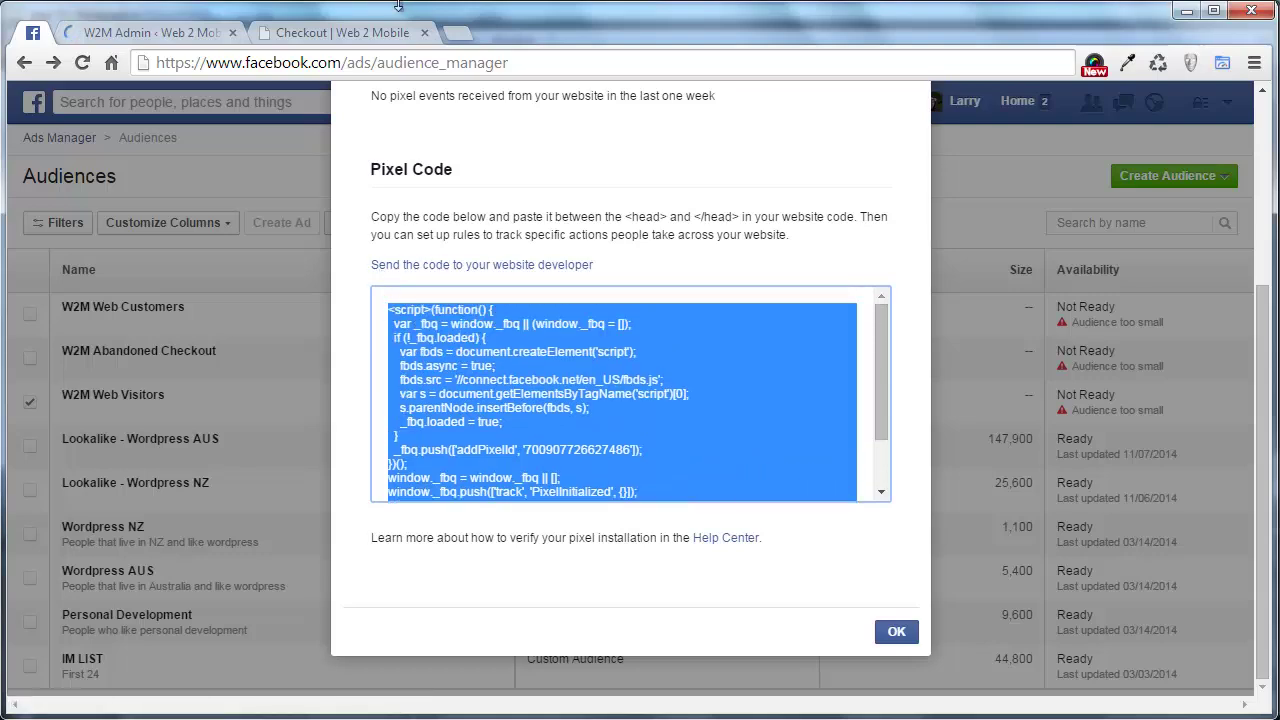
Paste the pixel code into the Custom HEAD Scripts box on W2M Admin Options.
{"action": "left_click", "coordinate": [376, 36]}
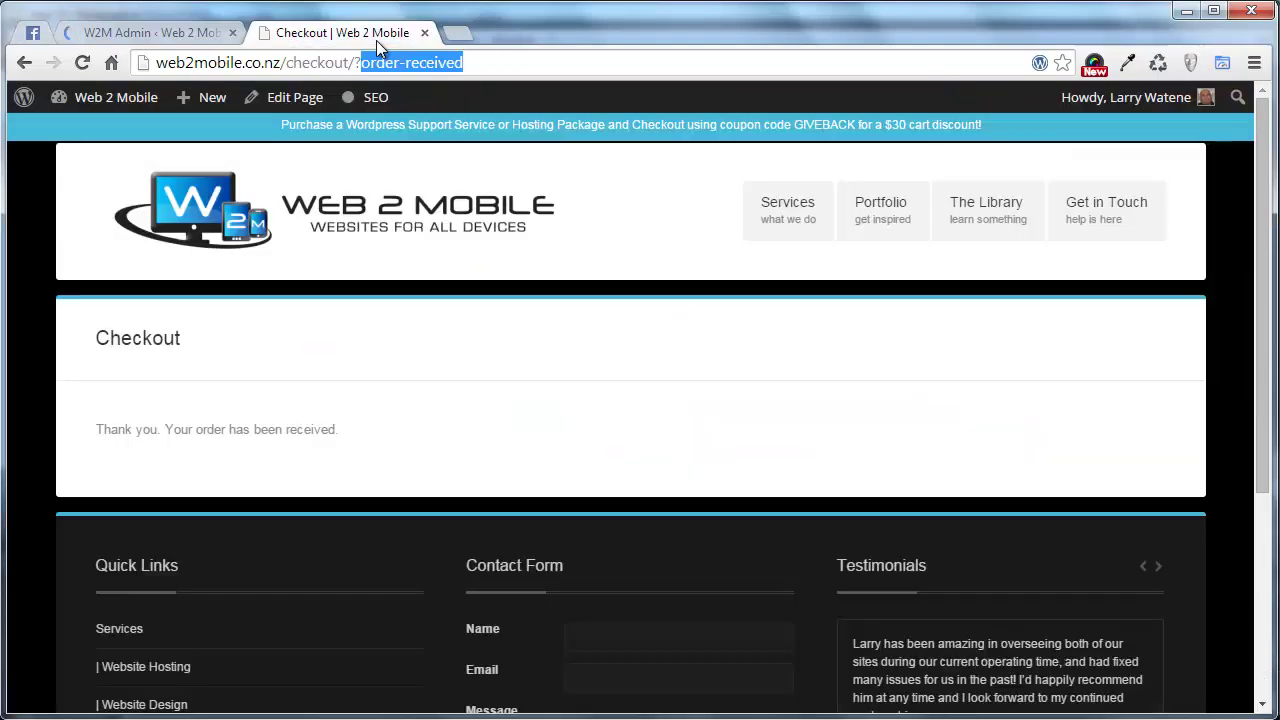
{"action": "left_click", "coordinate": [168, 31]}
{"action": "left_click", "coordinate": [221, 497]}
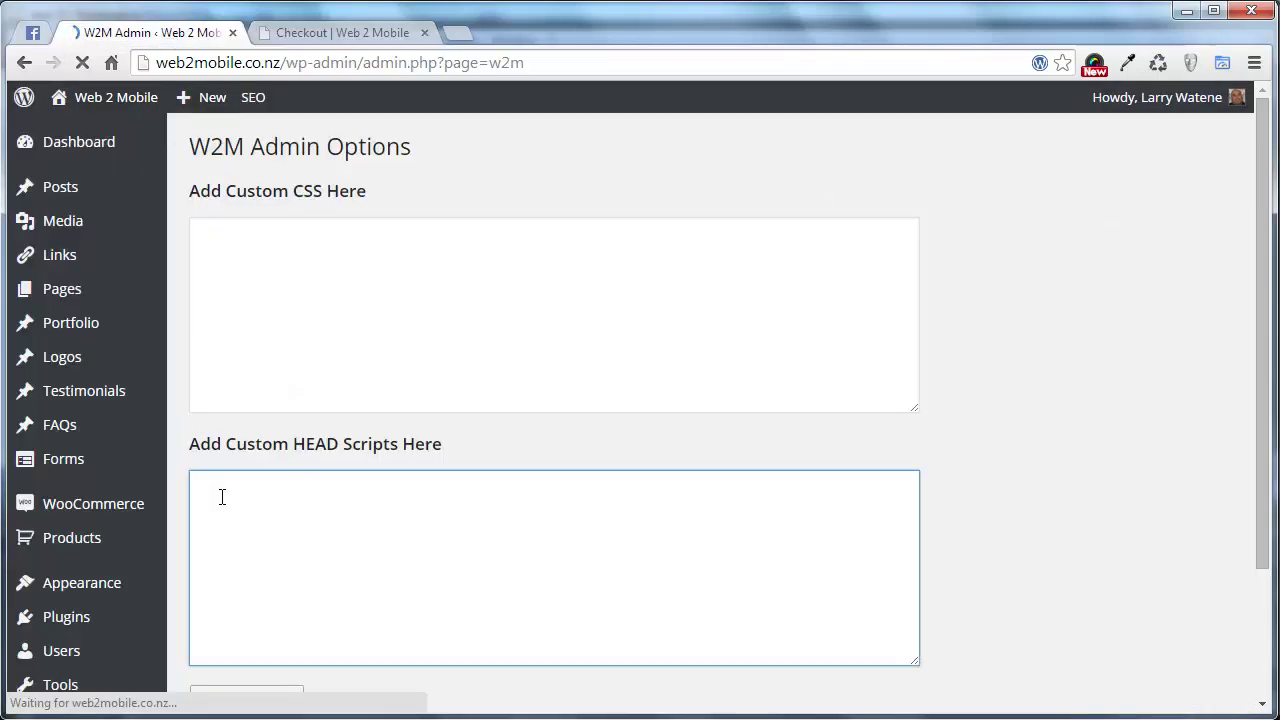
{"action": "key", "text": "ctrl+v"}
{"action": "scroll", "coordinate": [221, 497], "scroll_direction": "down", "scroll_amount": 1}
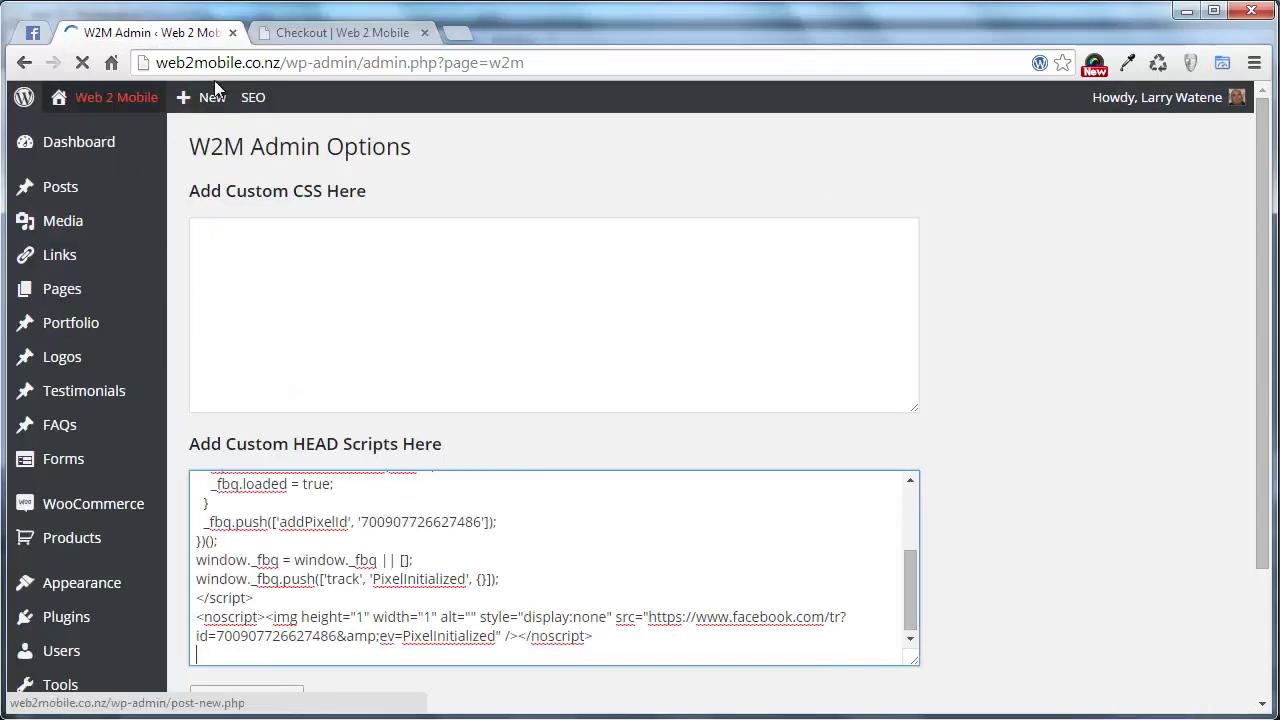
Return to Facebook Ads Manager and close the Pixel Details window.
{"action": "left_click", "coordinate": [352, 34]}
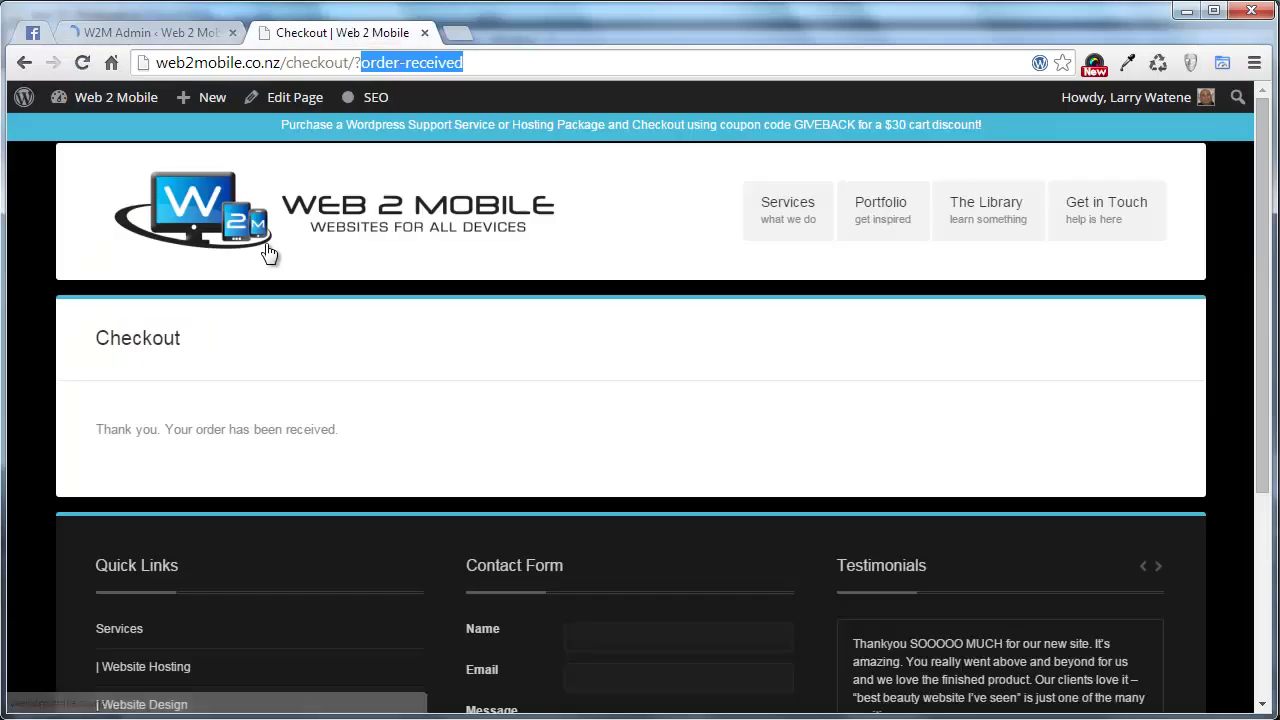
{"action": "left_click", "coordinate": [173, 36]}
{"action": "left_click", "coordinate": [52, 42]}
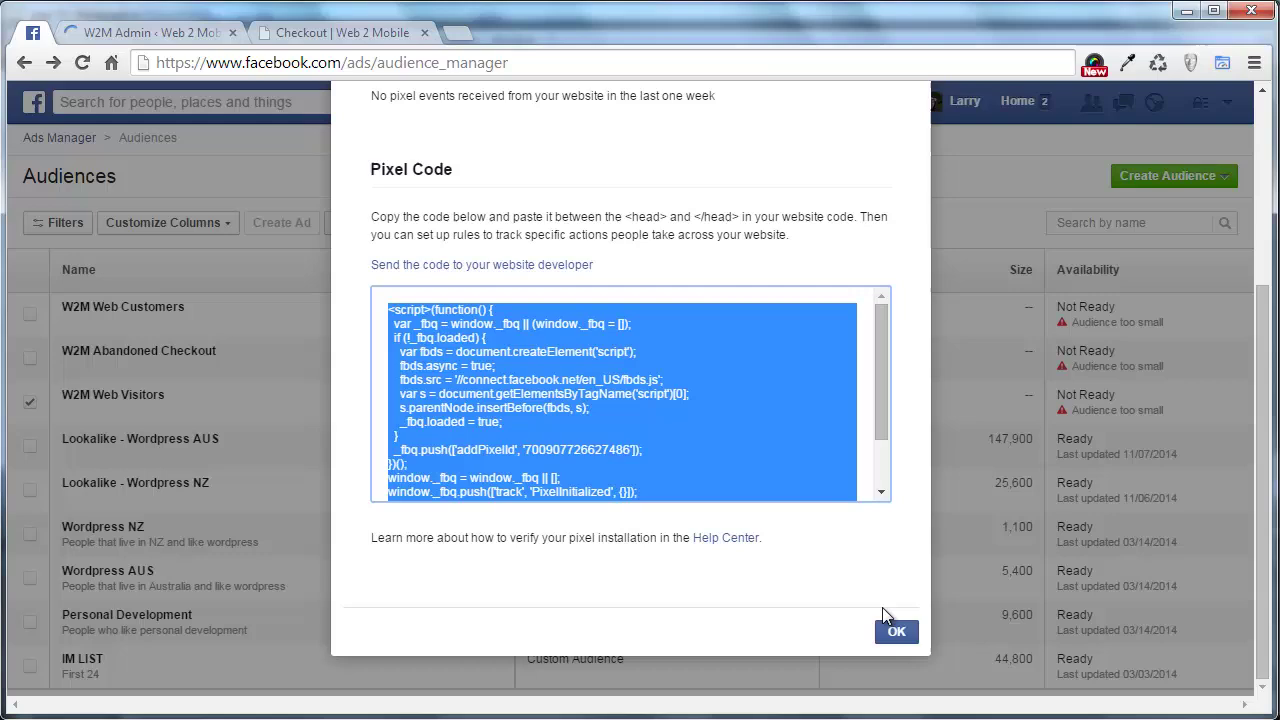
{"action": "left_click", "coordinate": [900, 632]}
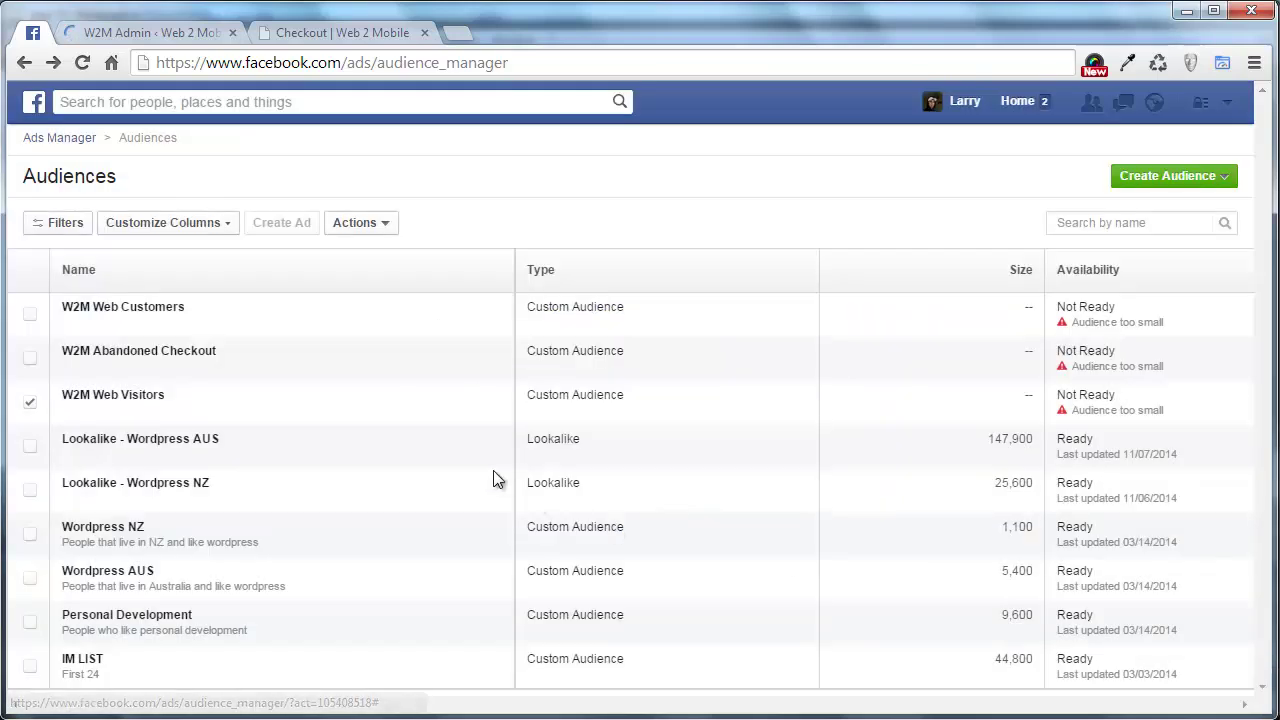
Copy the W2M Abandoned Checkout pixel code and add it to the HEAD scripts field on a new line.
{"action": "left_click", "coordinate": [30, 404]}
{"action": "left_click", "coordinate": [30, 358]}
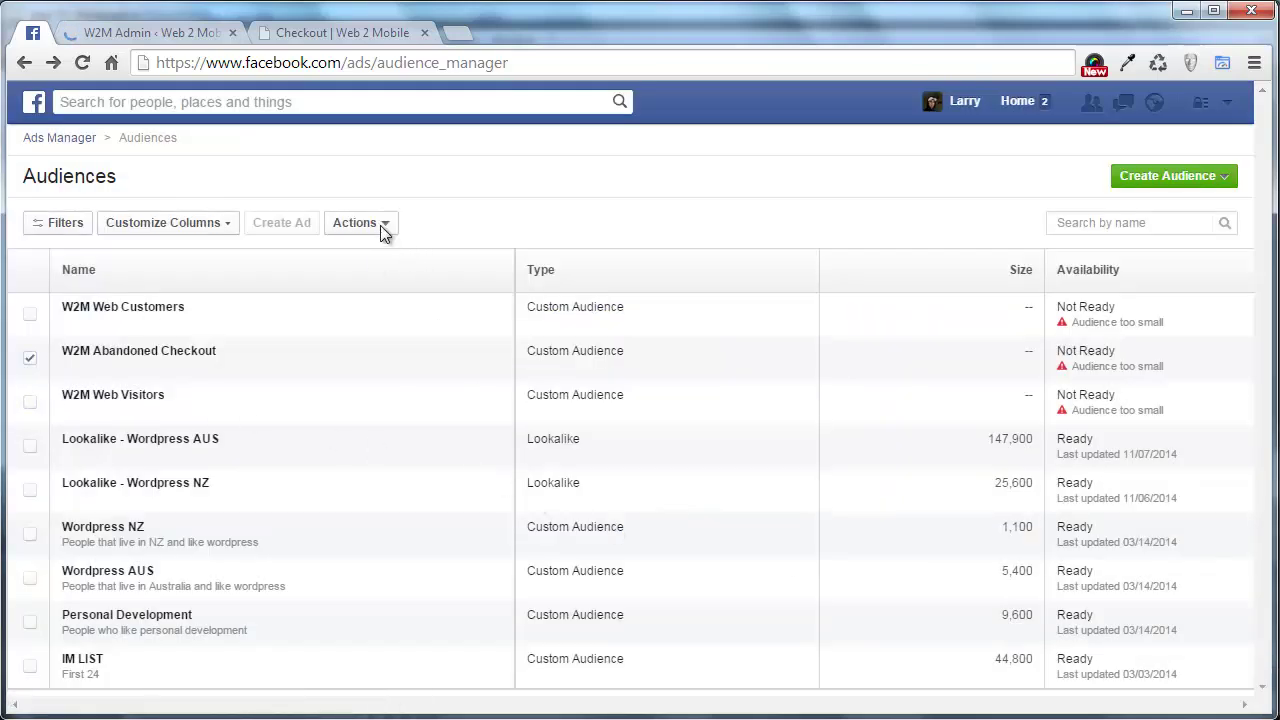
{"action": "left_click", "coordinate": [380, 225]}
{"action": "left_click", "coordinate": [405, 297]}
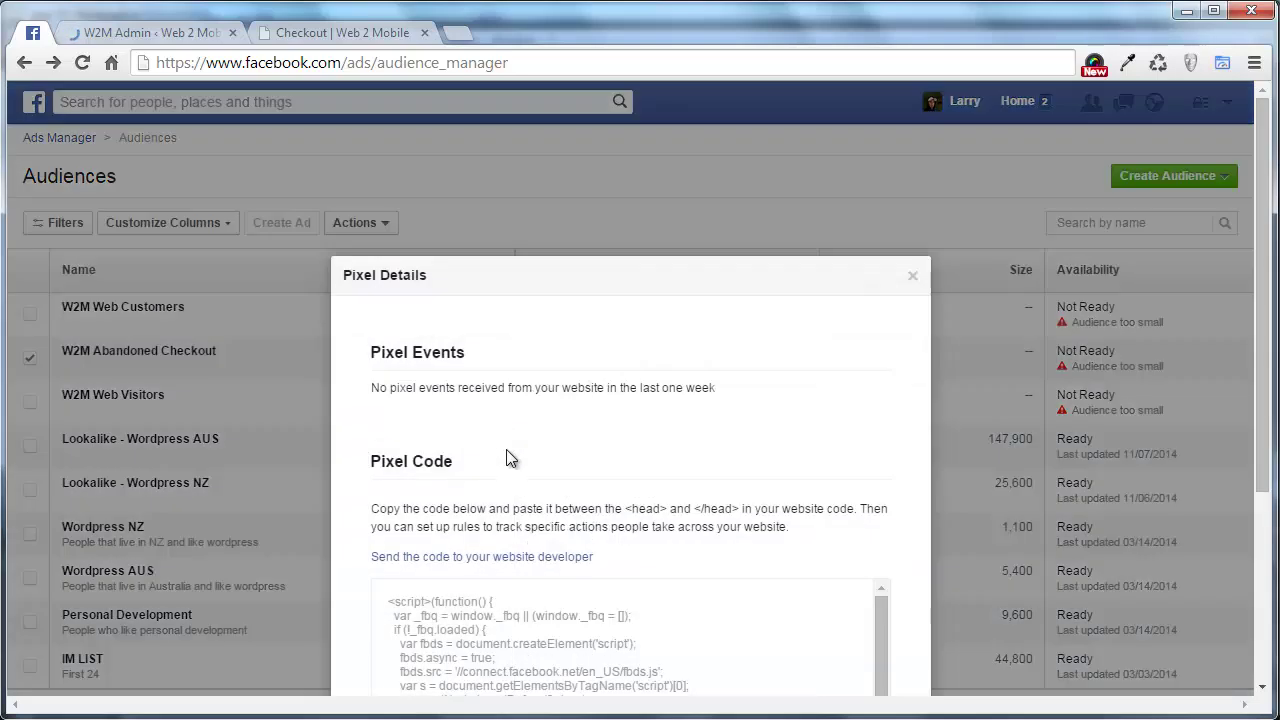
{"action": "scroll", "coordinate": [503, 537], "scroll_direction": "down", "scroll_amount": 5}
{"action": "left_click", "coordinate": [503, 539]}
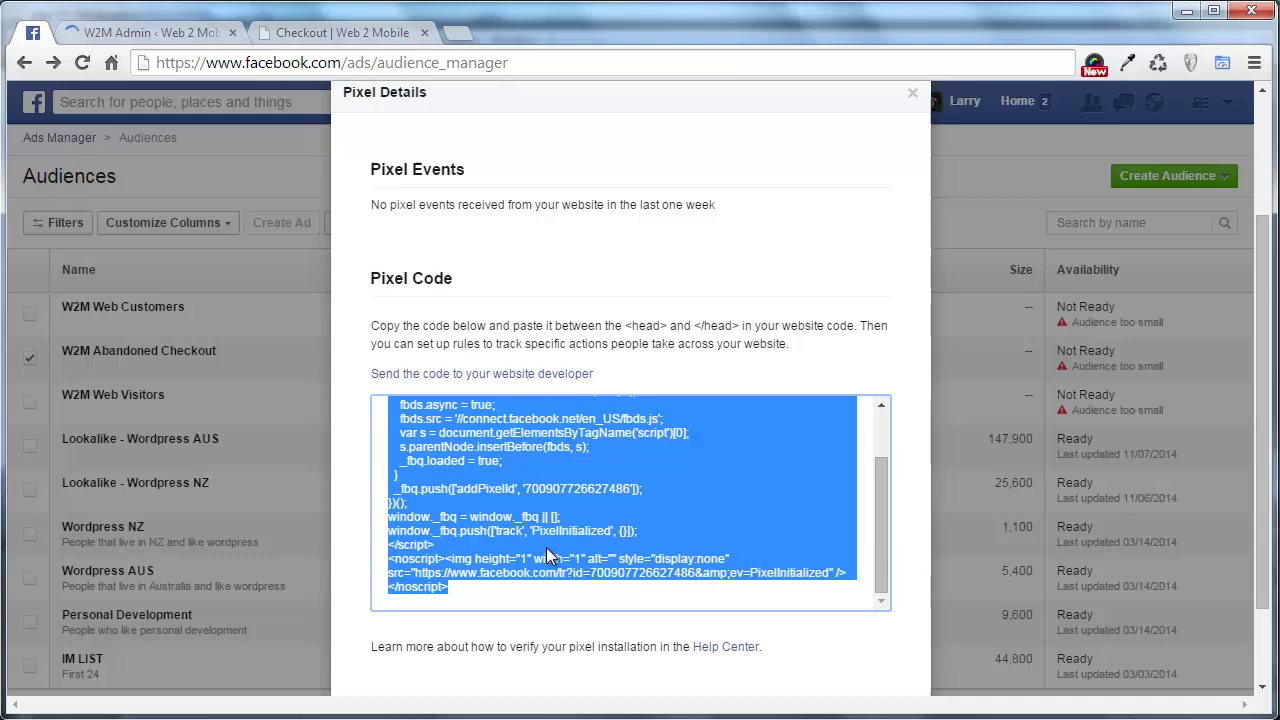
{"action": "scroll", "coordinate": [546, 547], "scroll_direction": "down", "scroll_amount": 2}
{"action": "left_click", "coordinate": [896, 632]}
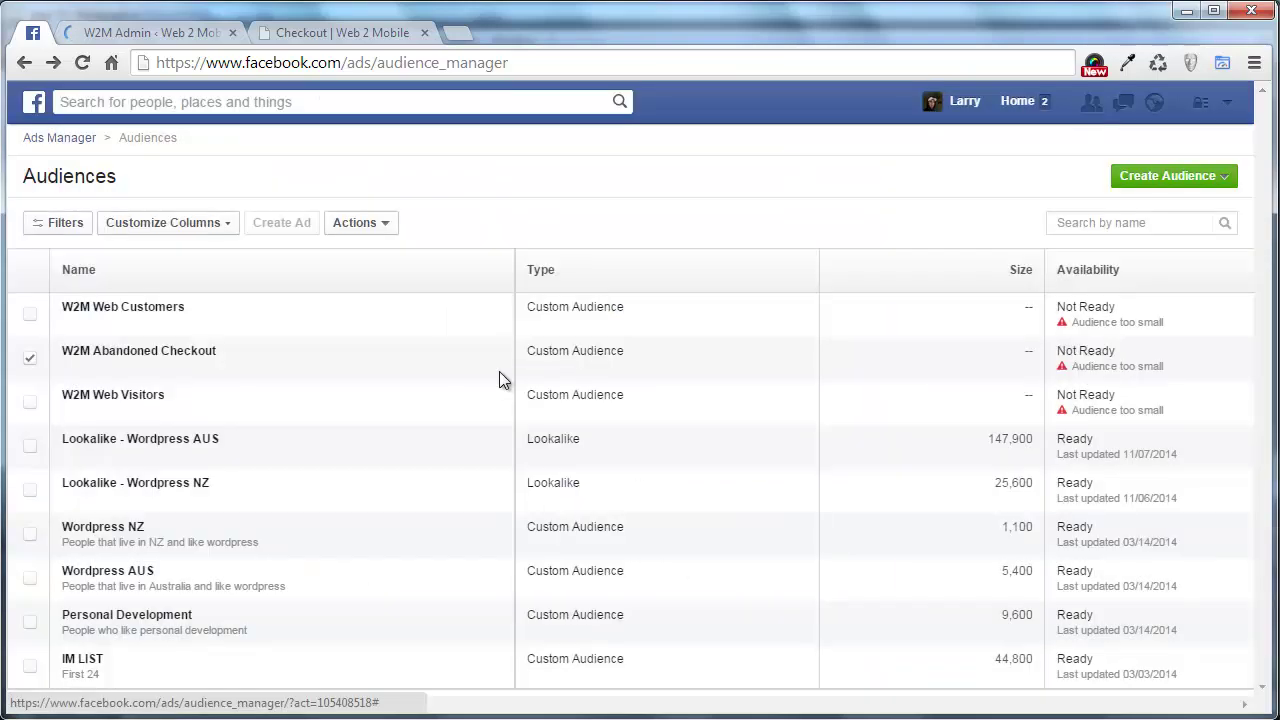
{"action": "left_click", "coordinate": [126, 37]}
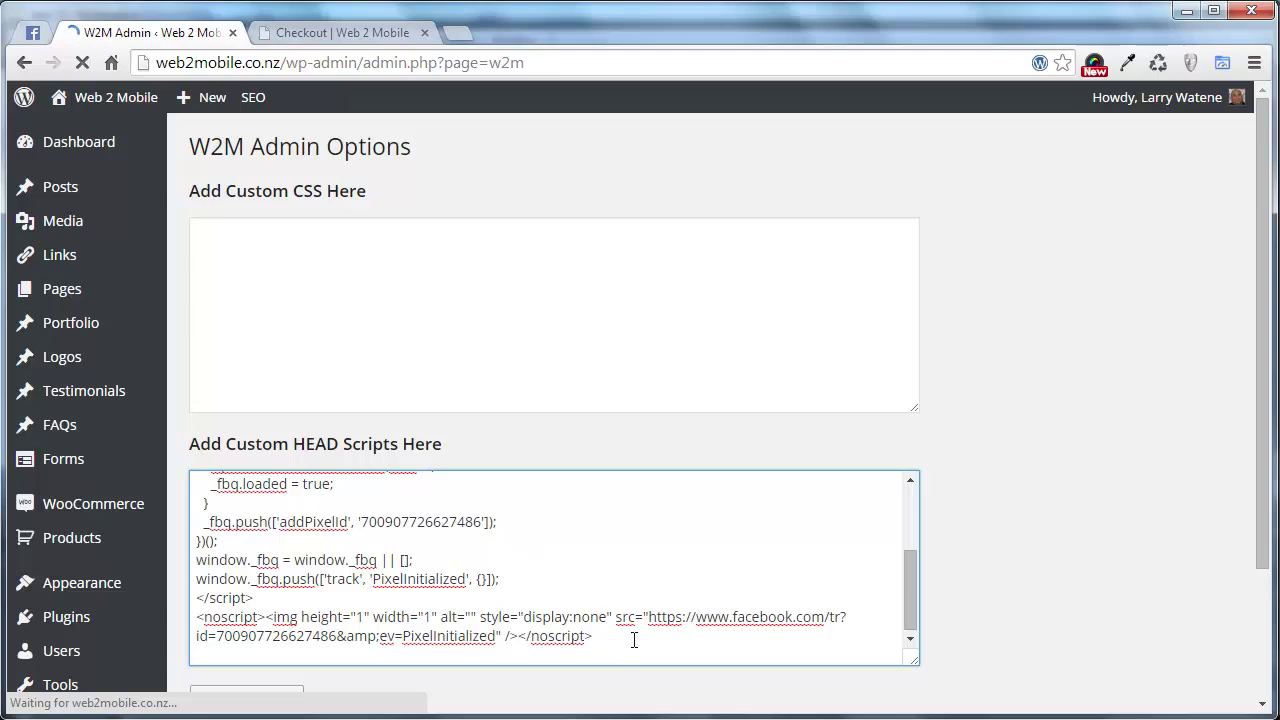
{"action": "key", "text": "BackSpace"}
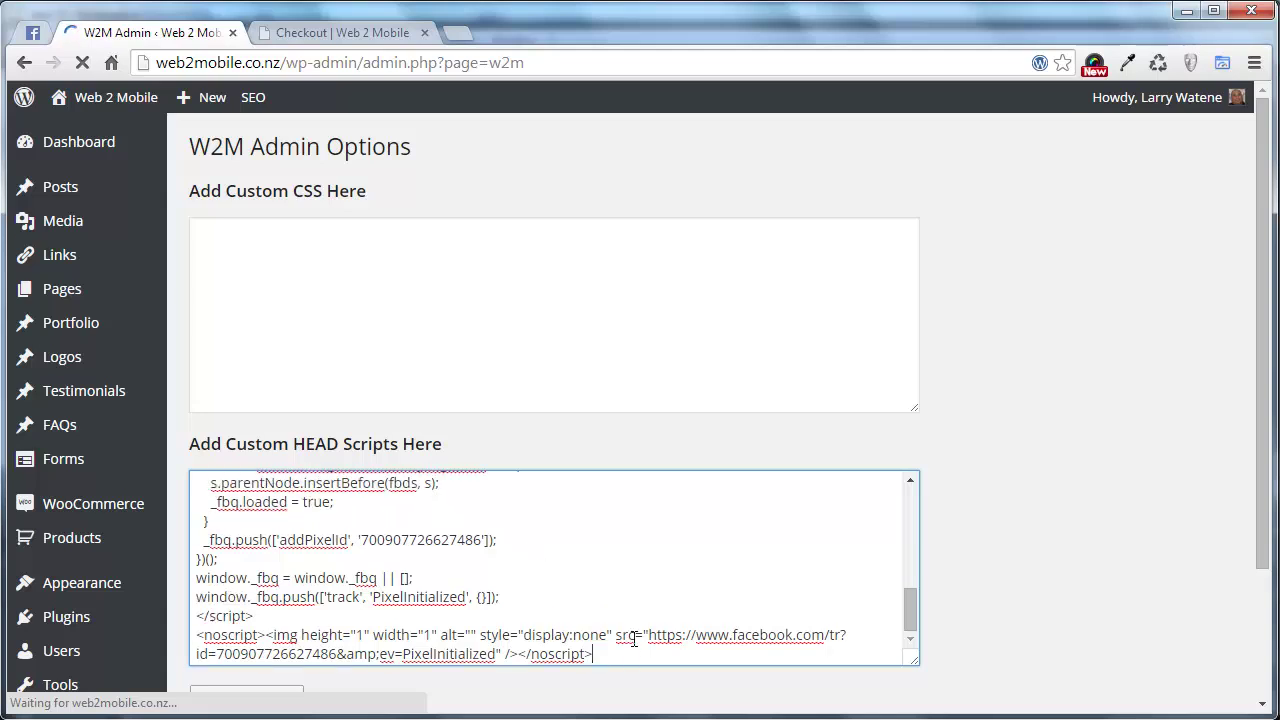
{"action": "key", "text": "Return"}
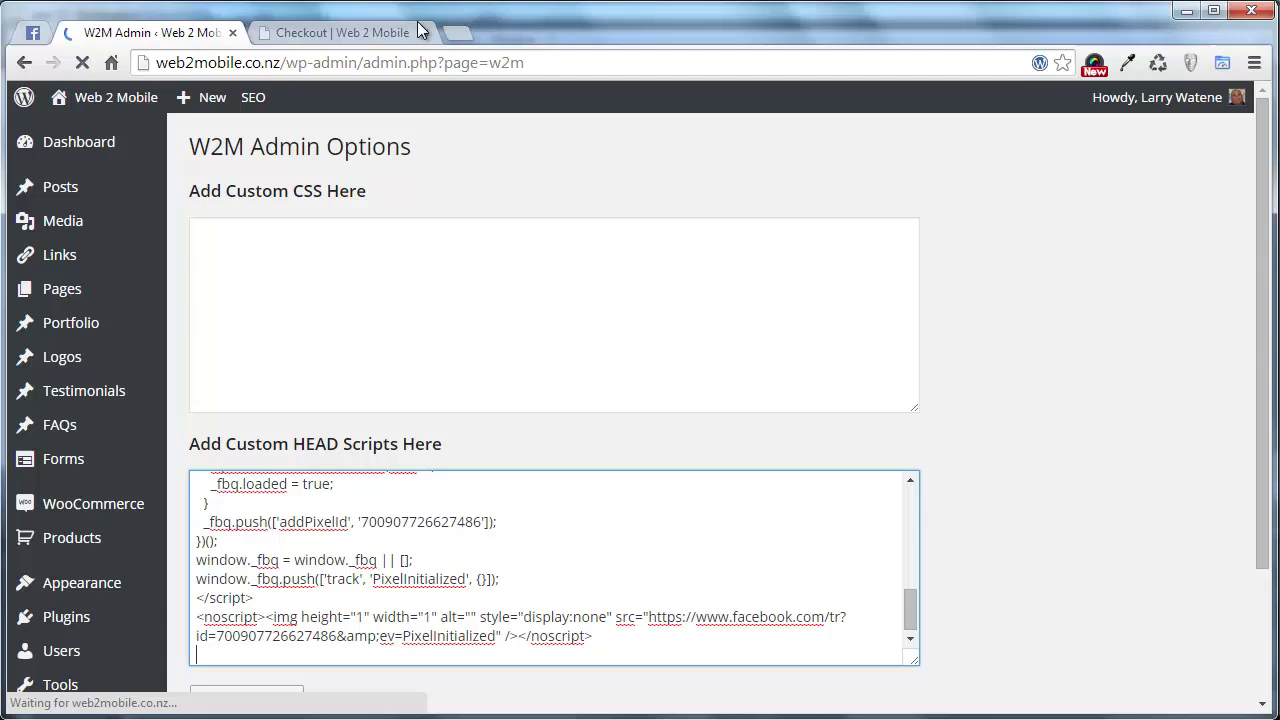
Copy the W2M Web Customers pixel code and paste it into the HEAD scripts field.
{"action": "left_click", "coordinate": [35, 34]}
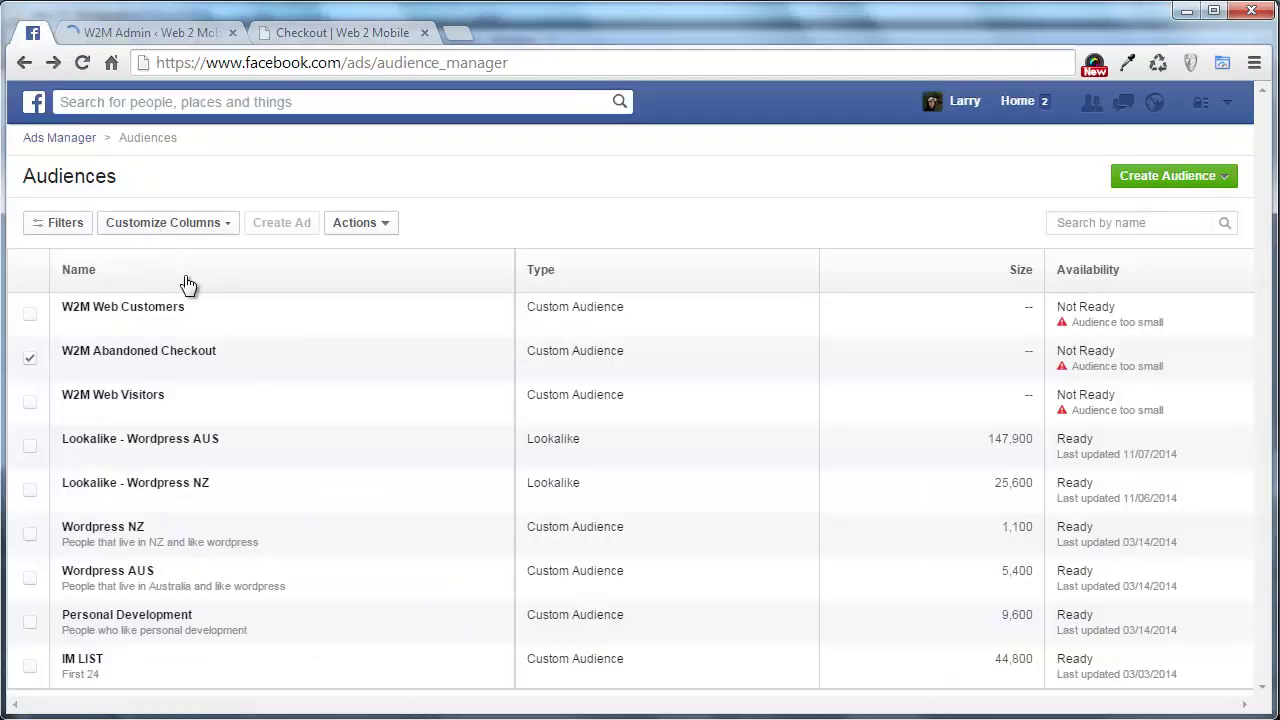
{"action": "left_click", "coordinate": [30, 315]}
{"action": "left_click", "coordinate": [30, 358]}
{"action": "left_click", "coordinate": [372, 228]}
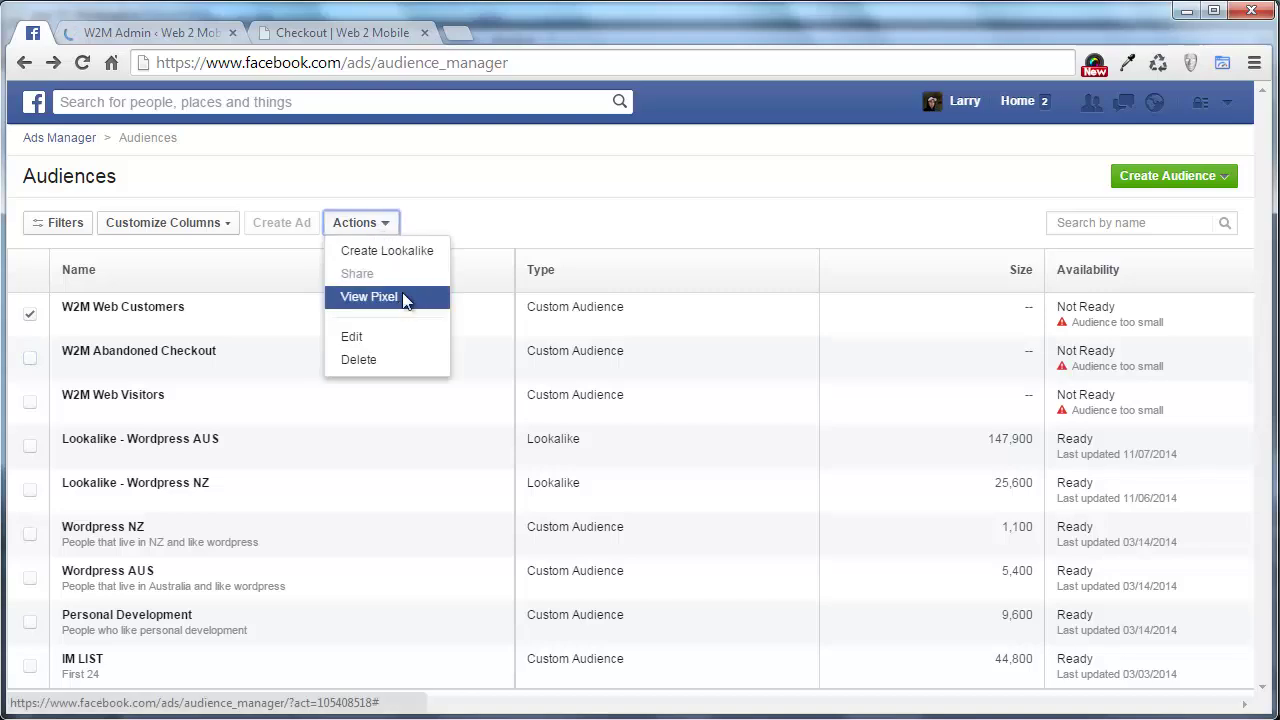
{"action": "left_click", "coordinate": [403, 295]}
{"action": "left_click", "coordinate": [565, 615]}
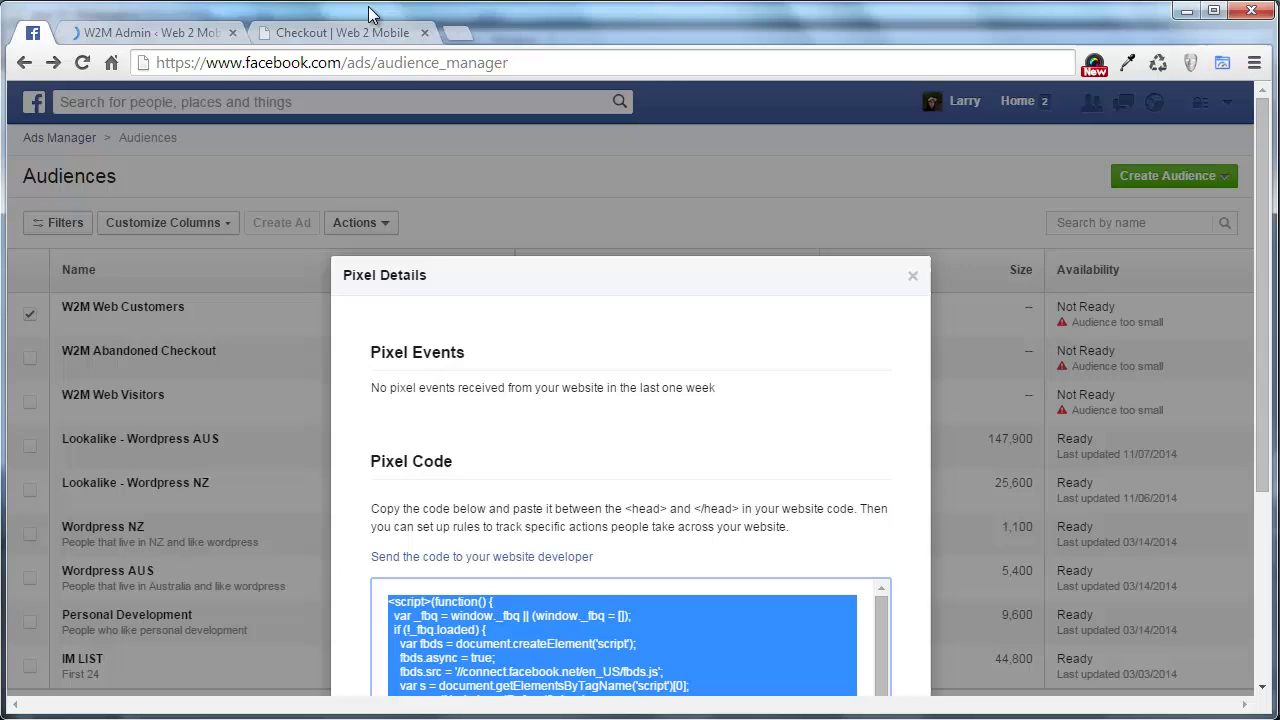
{"action": "left_click", "coordinate": [195, 33]}
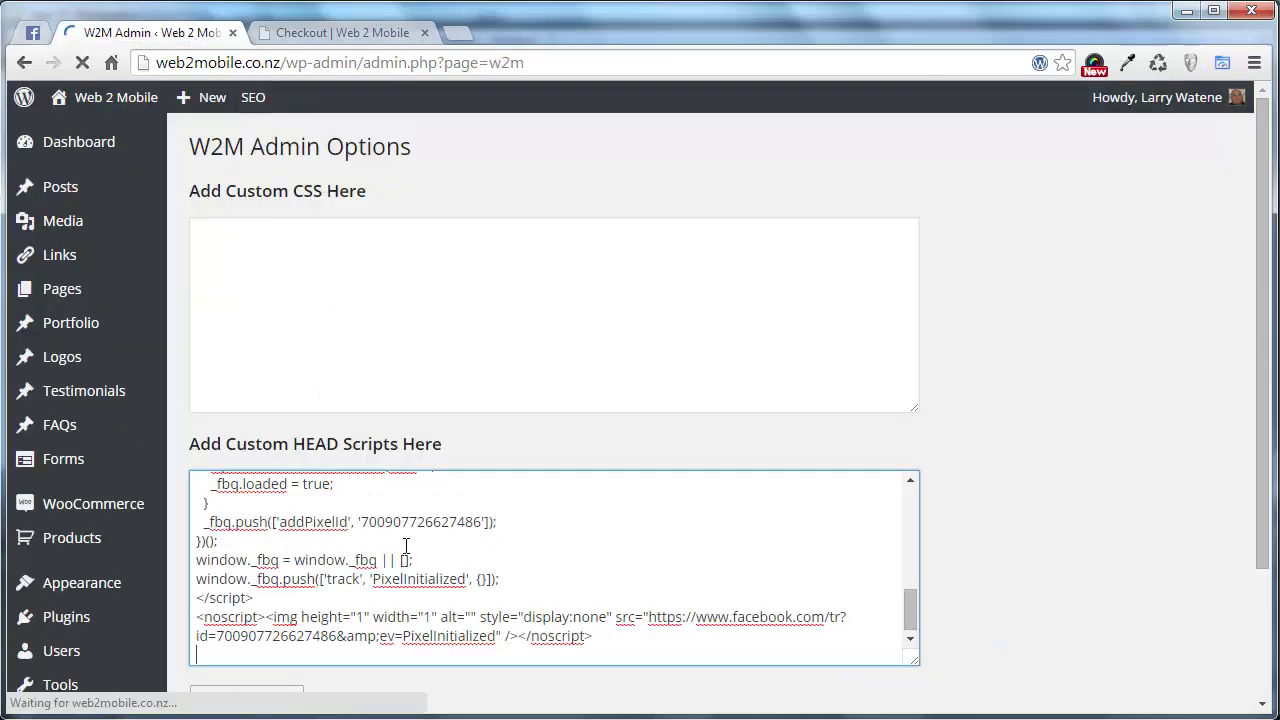
{"action": "key", "text": "BackSpace"}
{"action": "scroll", "coordinate": [391, 561], "scroll_direction": "down", "scroll_amount": 2}
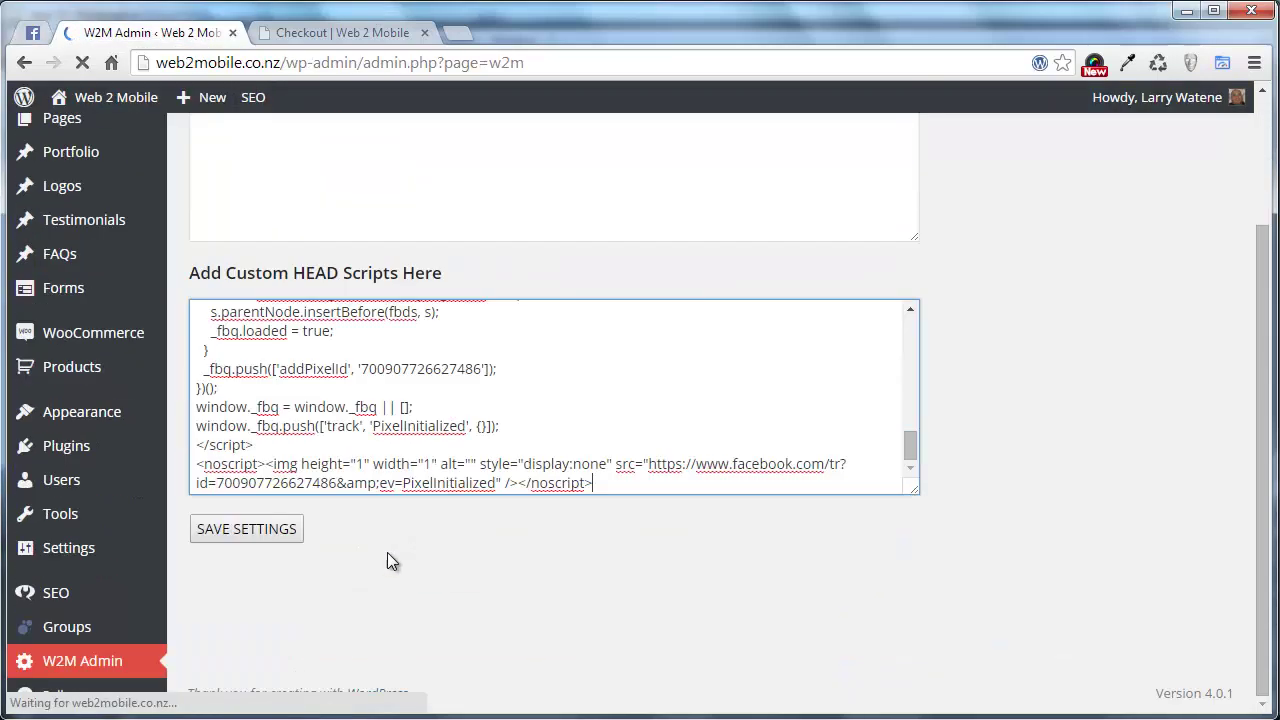
Save the HEAD scripts settings and open the Web 2 Mobile site in a new tab.
{"action": "left_click", "coordinate": [246, 529]}
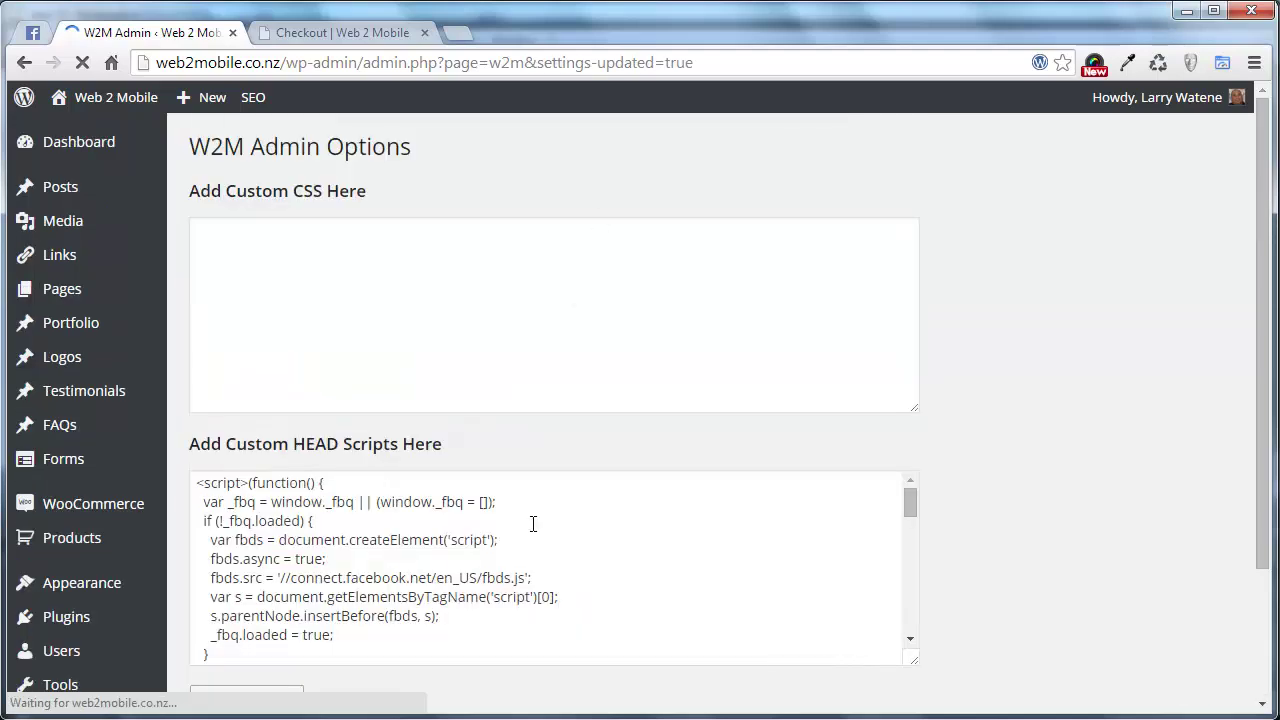
{"action": "right_click", "coordinate": [121, 97]}
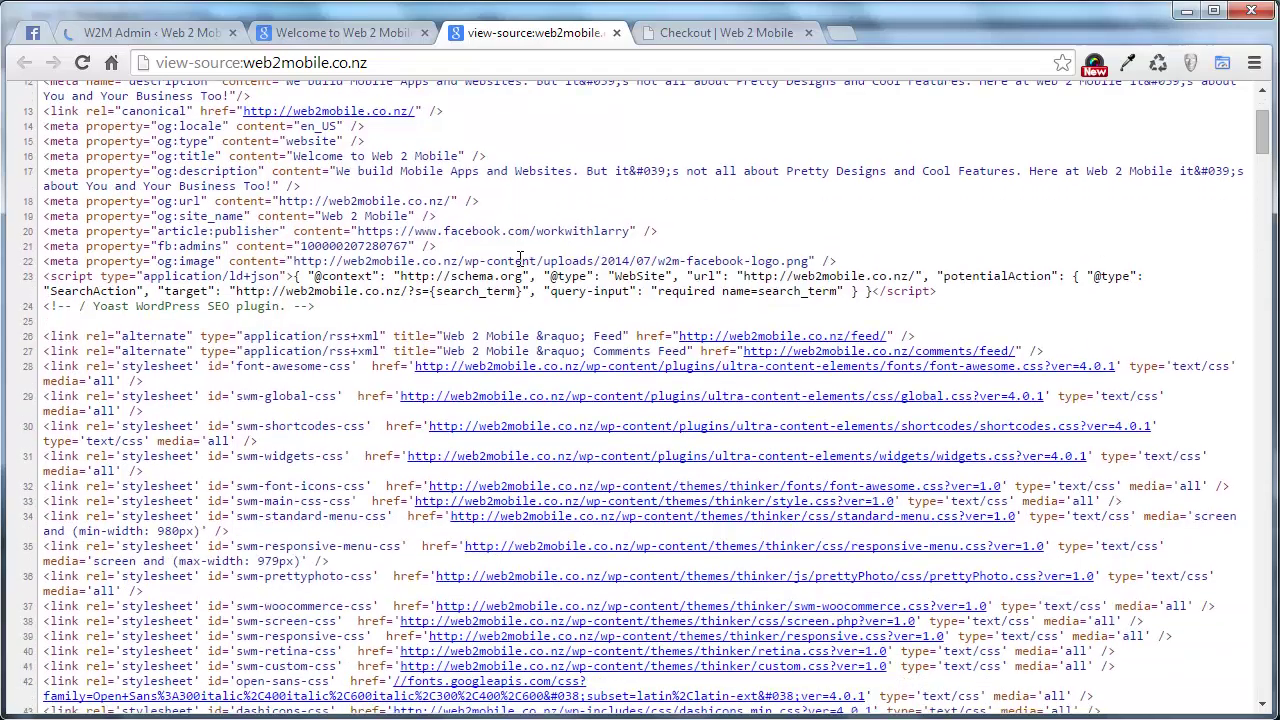
{"action": "scroll", "coordinate": [519, 258], "scroll_direction": "down", "scroll_amount": 6}
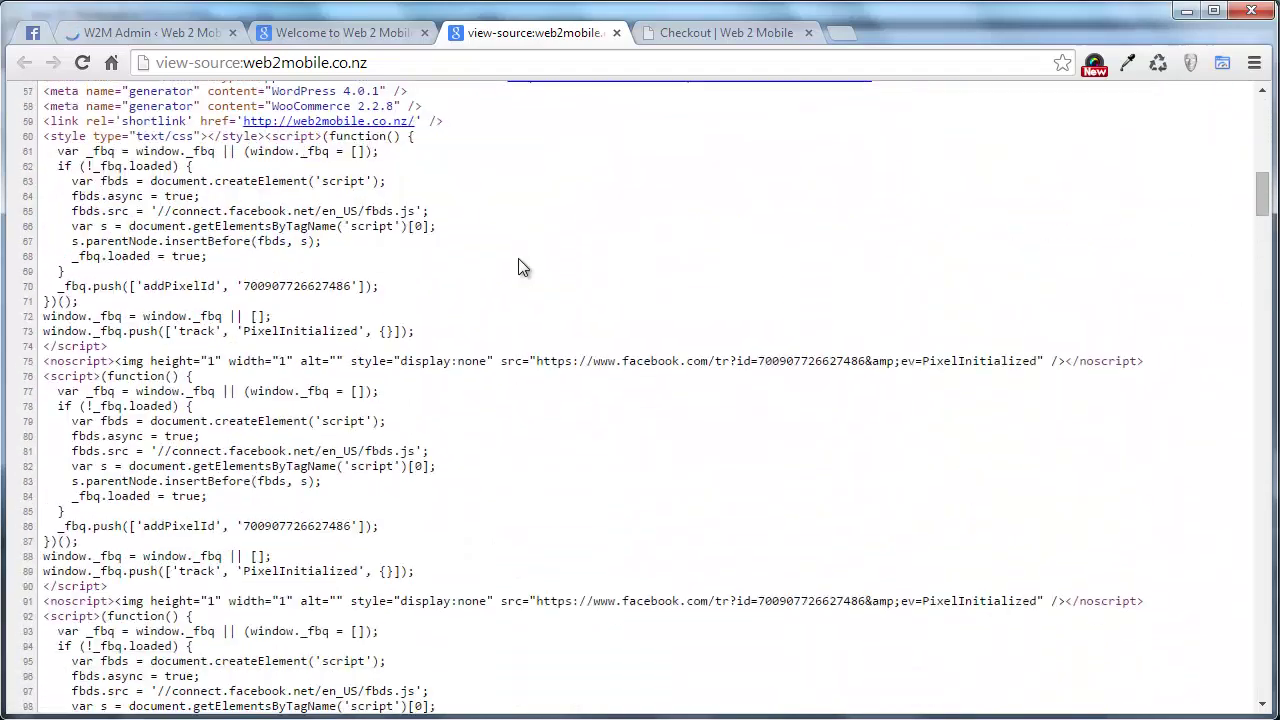
Highlight each of the three Facebook pixel scripts in the homepage source, then return to W2M Admin.
{"action": "scroll", "coordinate": [132, 245], "scroll_direction": "up", "scroll_amount": 2}
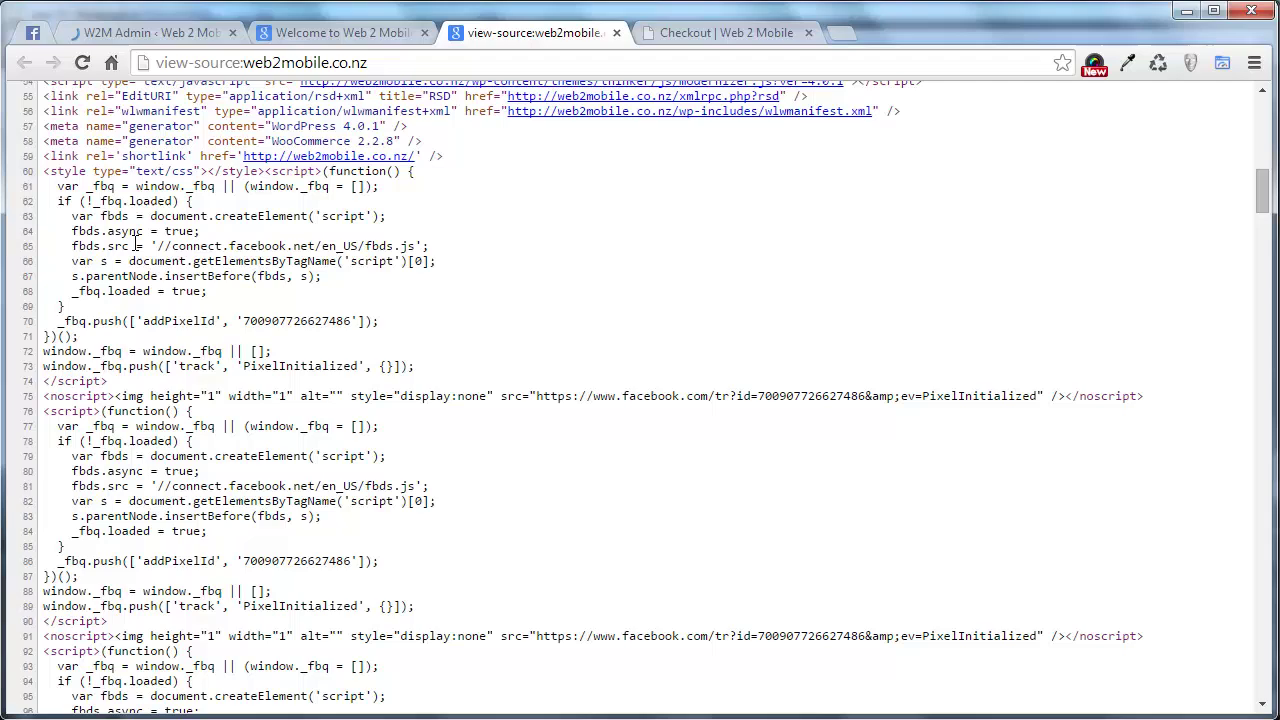
{"action": "left_click_drag", "start_coordinate": [57, 219], "coordinate": [311, 462]}
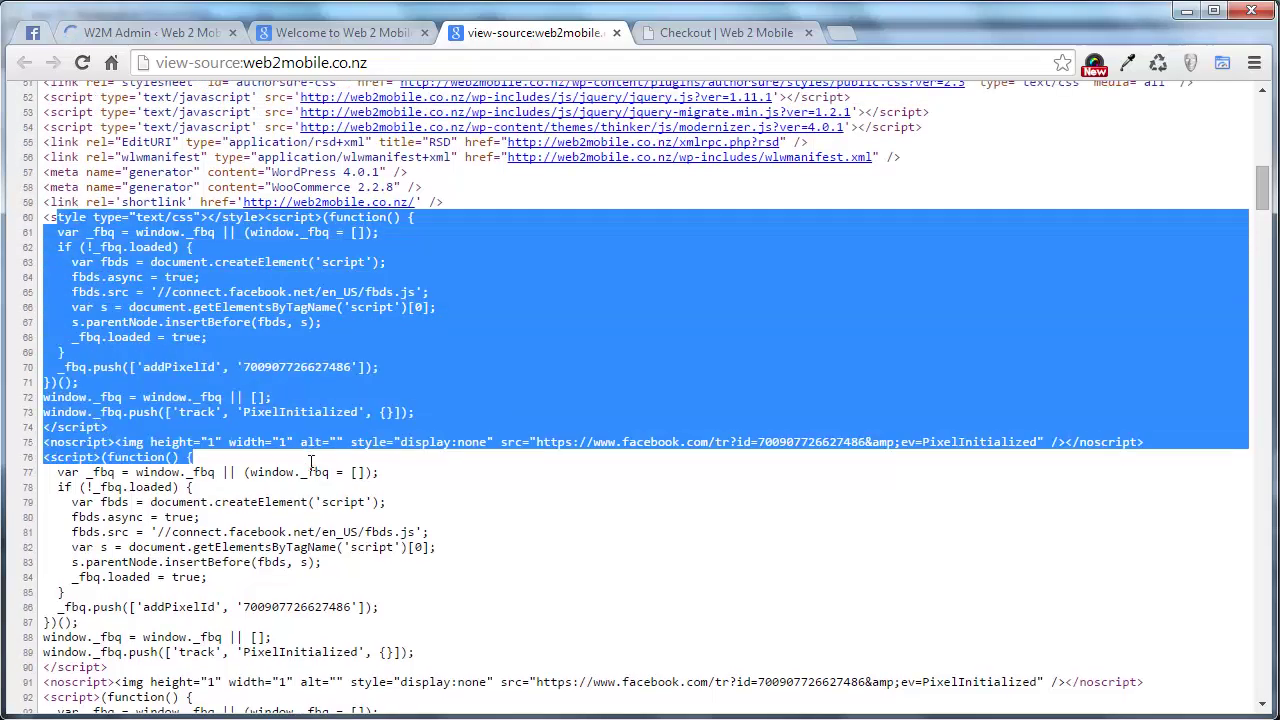
{"action": "left_click_drag", "start_coordinate": [179, 517], "coordinate": [355, 645]}
{"action": "scroll", "coordinate": [348, 650], "scroll_direction": "down", "scroll_amount": 5}
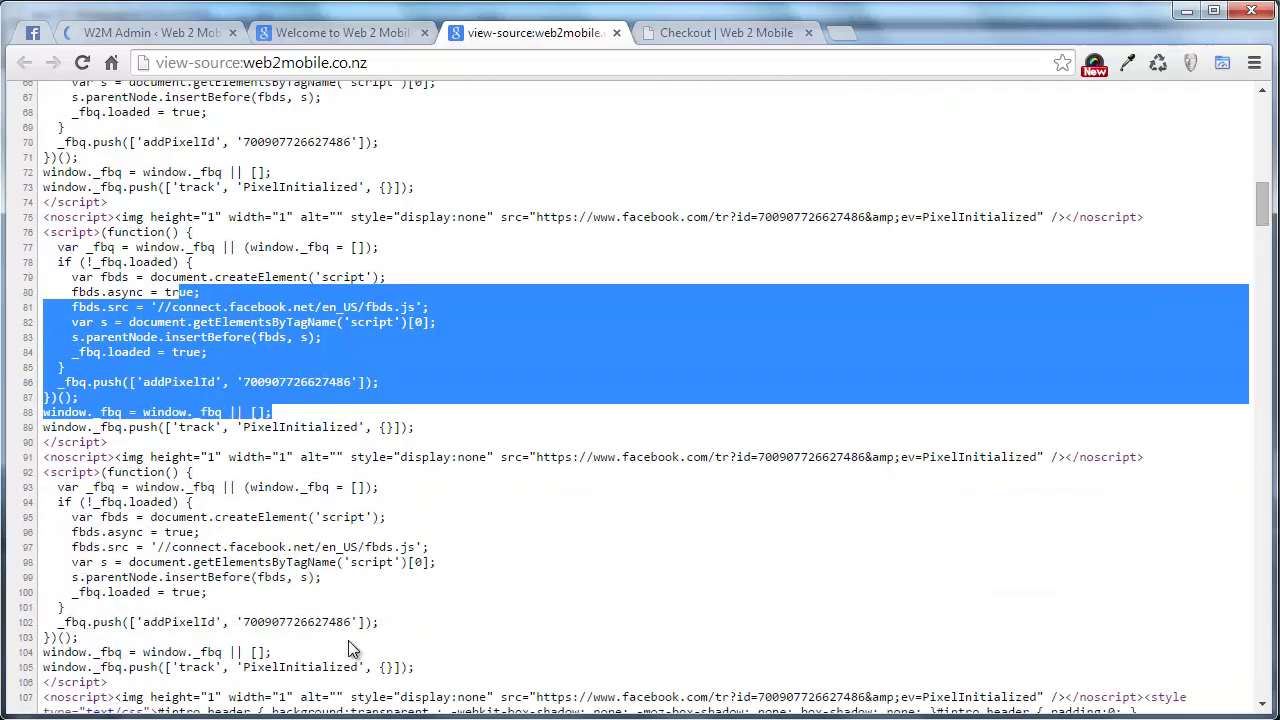
{"action": "scroll", "coordinate": [348, 650], "scroll_direction": "down", "scroll_amount": 3}
{"action": "left_click_drag", "start_coordinate": [137, 512], "coordinate": [345, 547]}
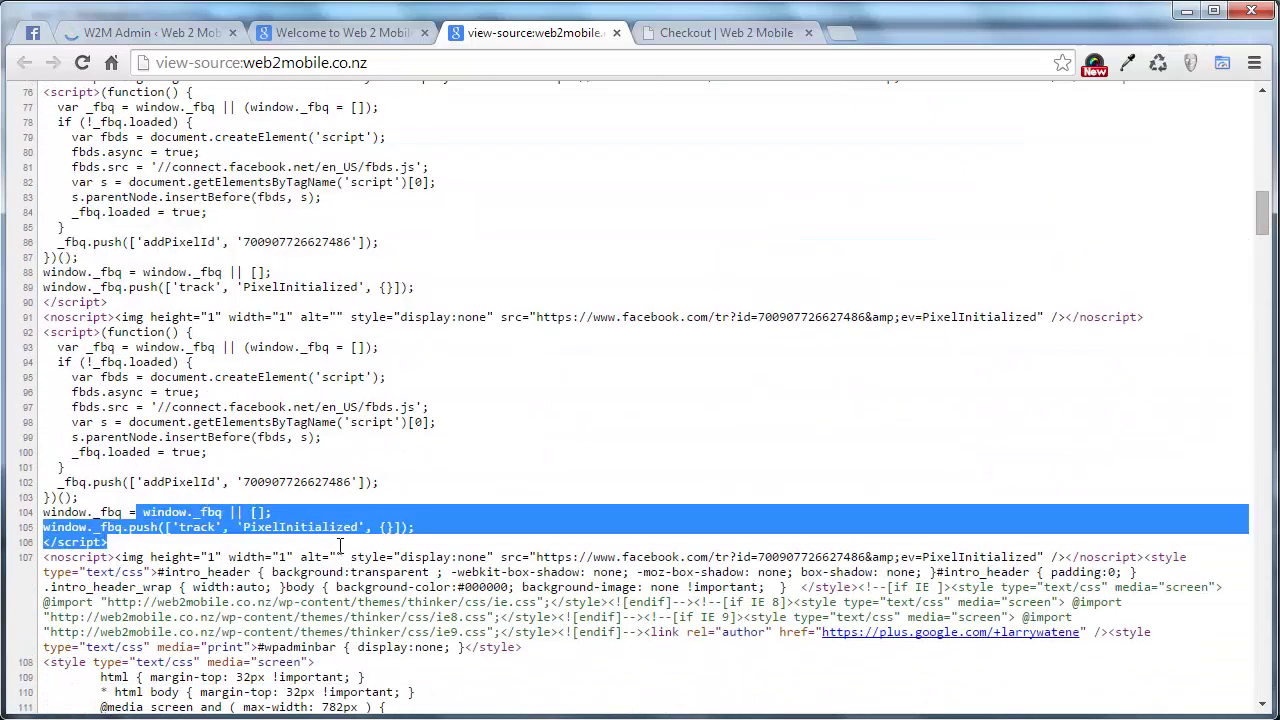
{"action": "left_click", "coordinate": [150, 32]}
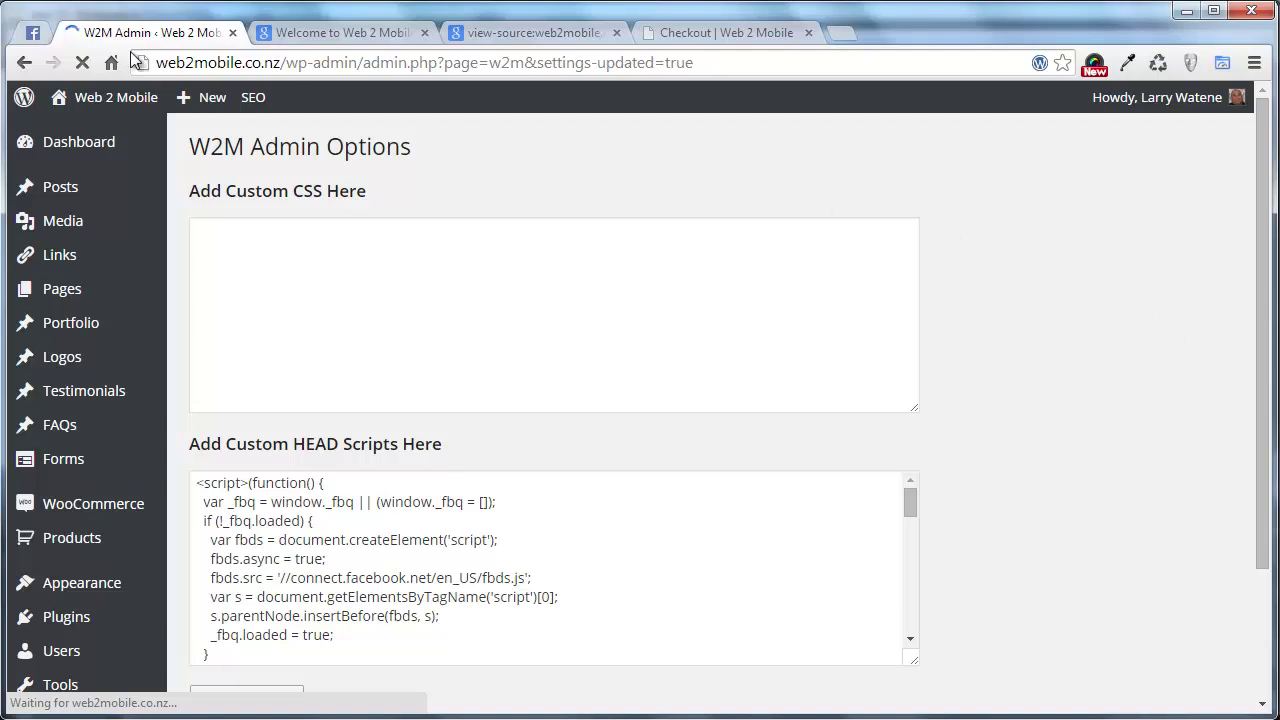
Close the Facebook Pixel Details window and reload the Audiences page.
{"action": "left_click", "coordinate": [33, 35]}
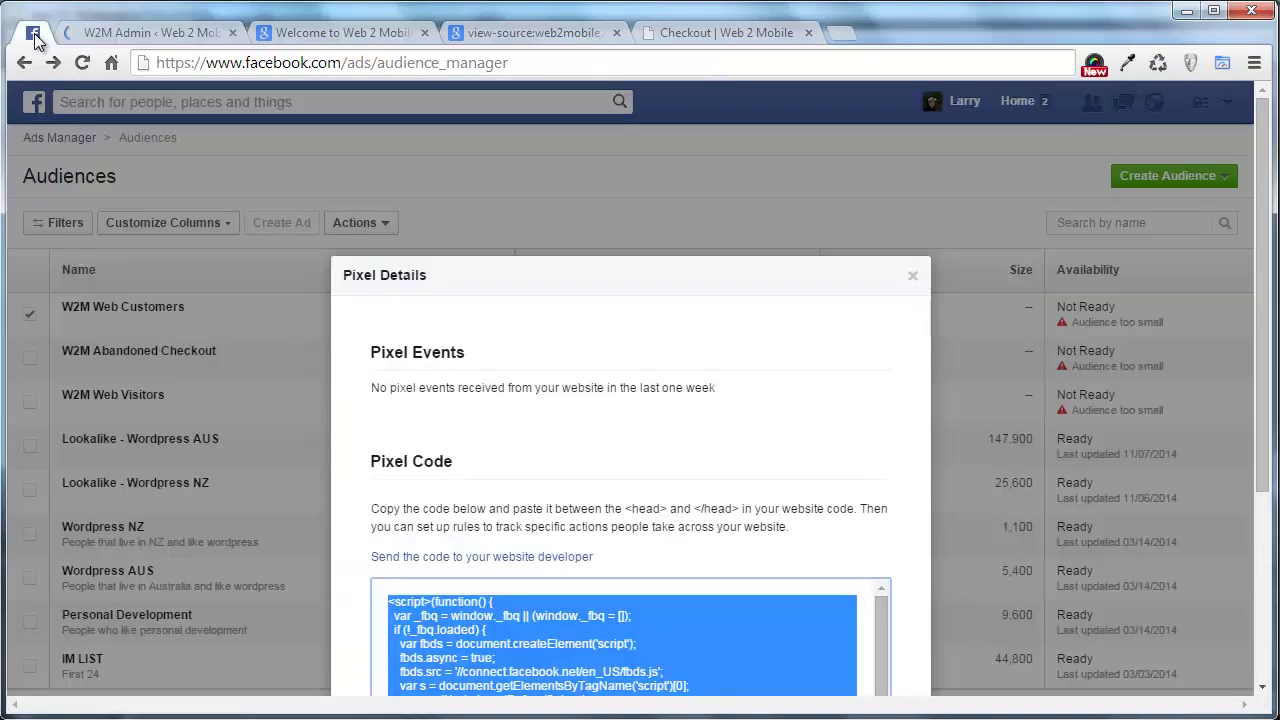
{"action": "left_click", "coordinate": [912, 276]}
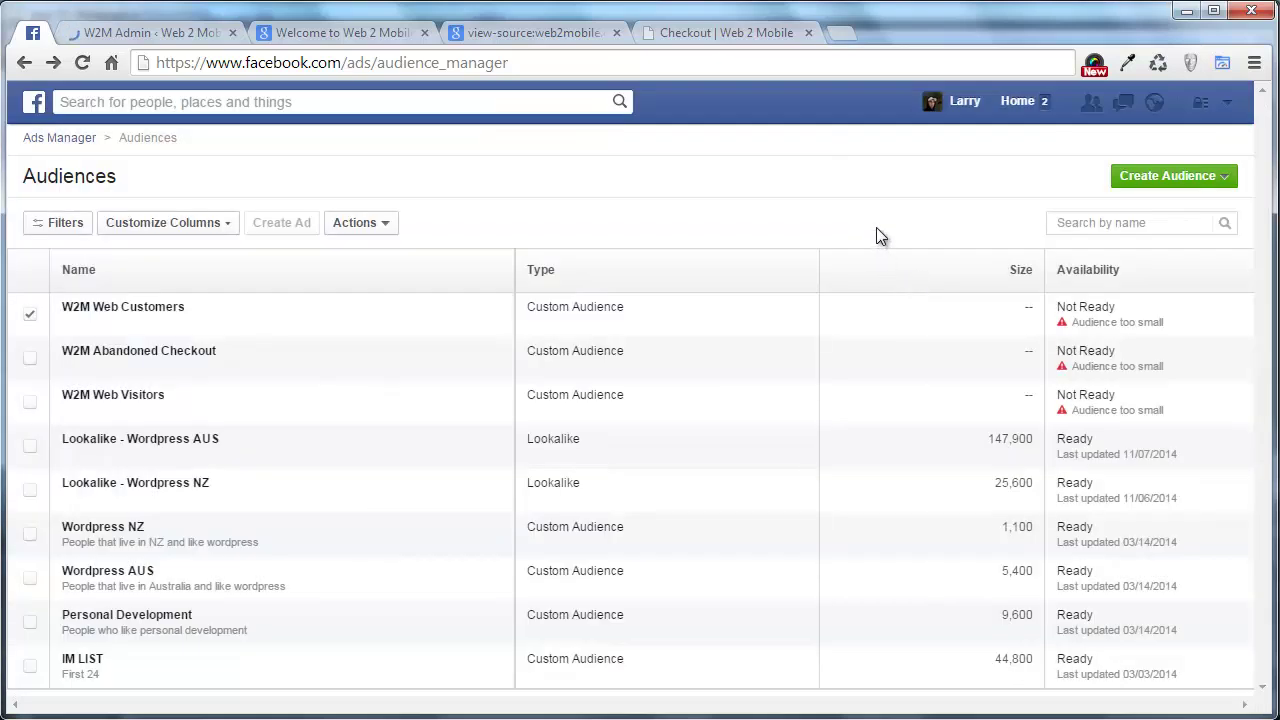
{"action": "right_click", "coordinate": [876, 227]}
{"action": "left_click", "coordinate": [918, 285]}
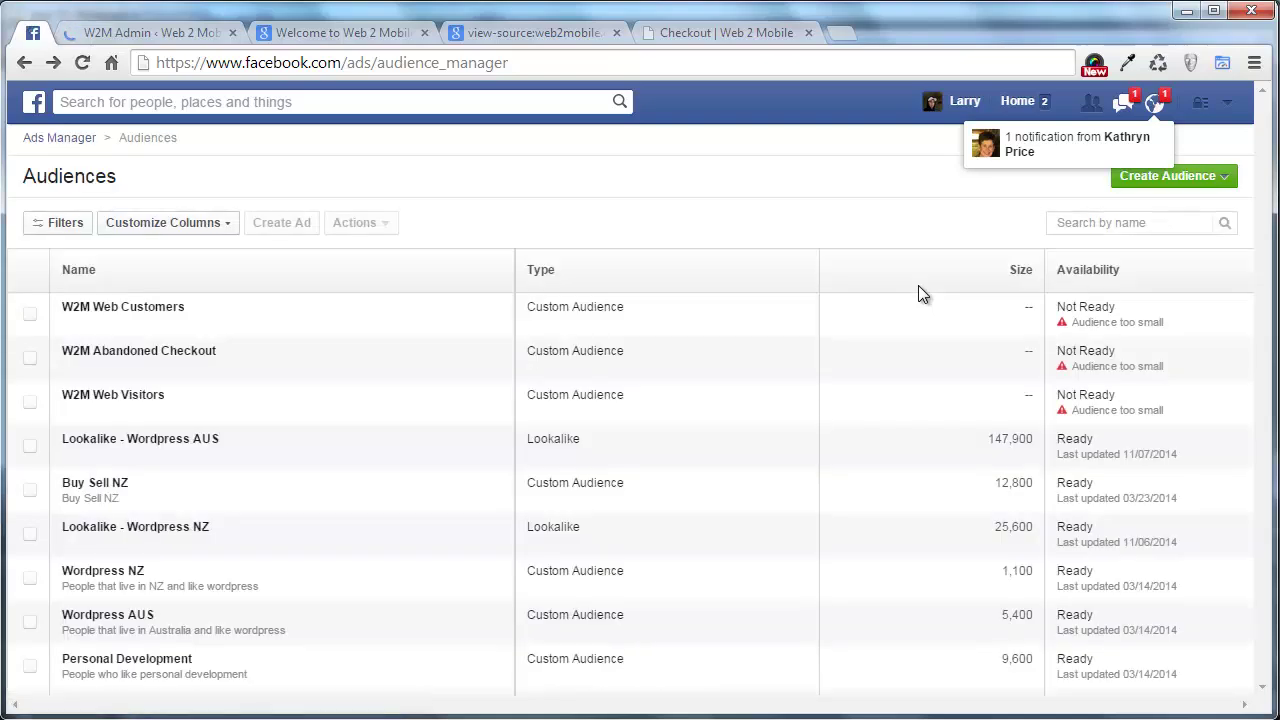
{"action": "mouse_move", "coordinate": [1158, 317]}
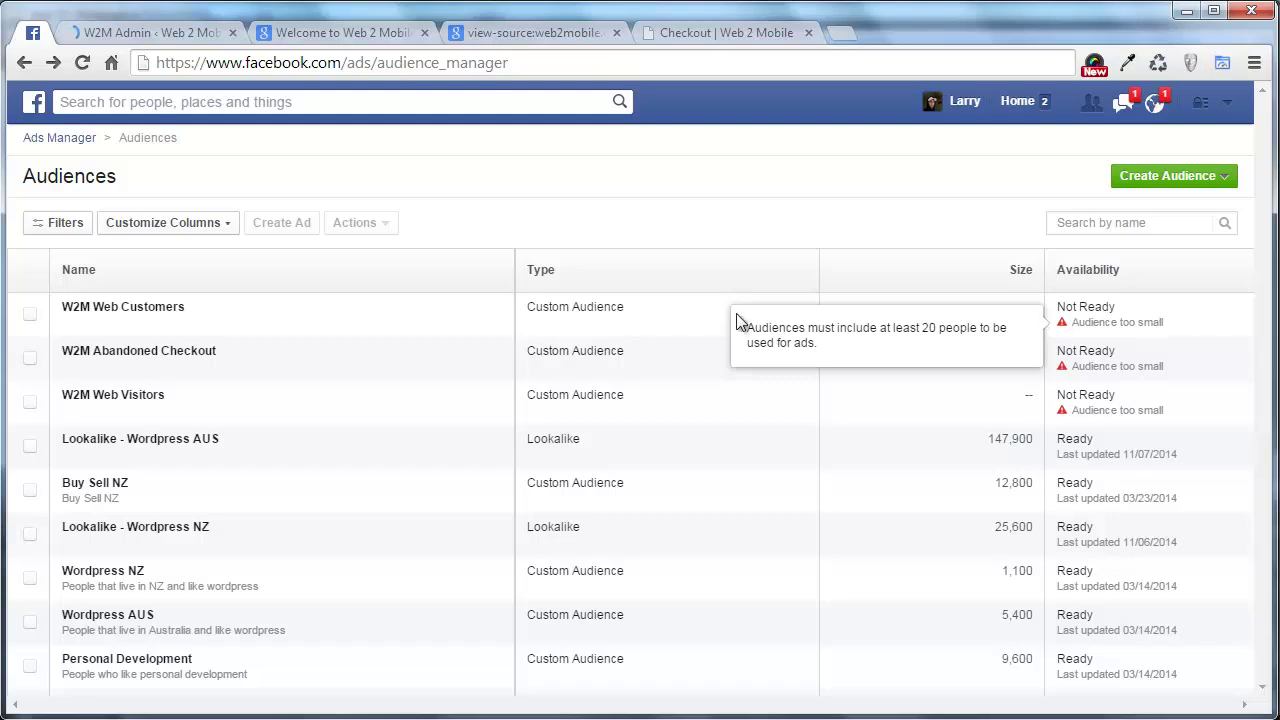
{"action": "left_click", "coordinate": [30, 315]}
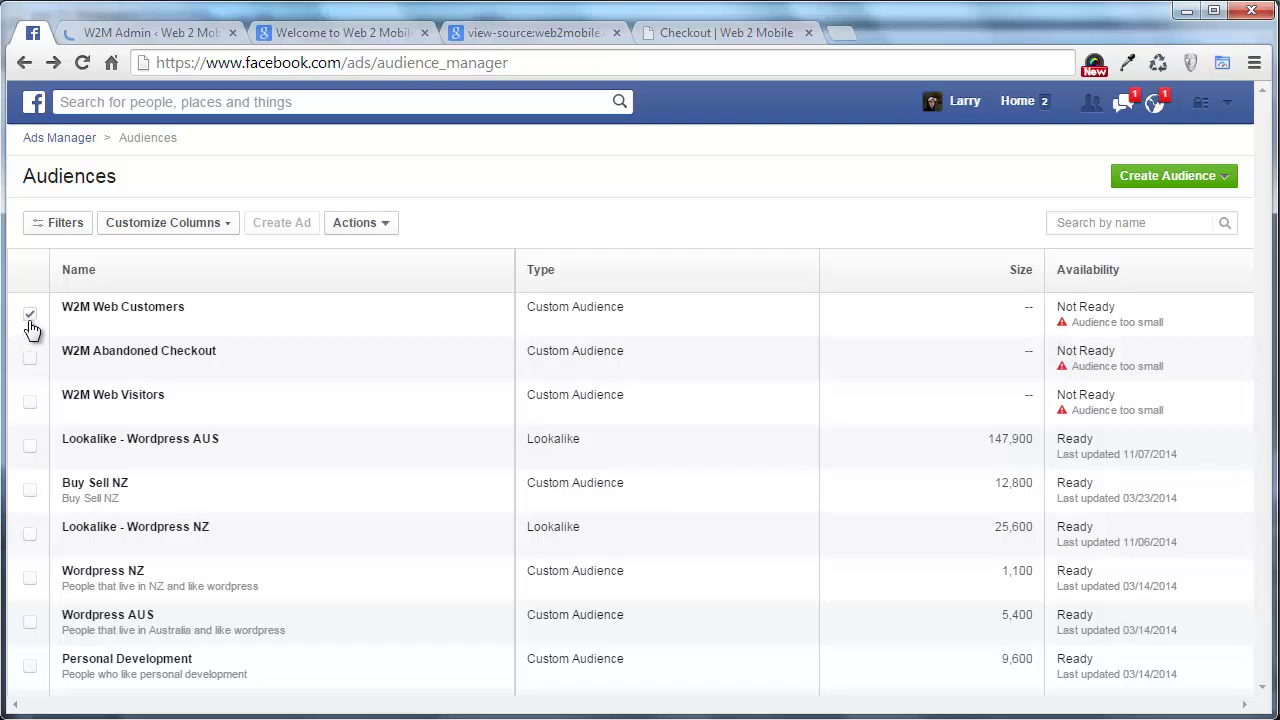
{"action": "left_click", "coordinate": [364, 230]}
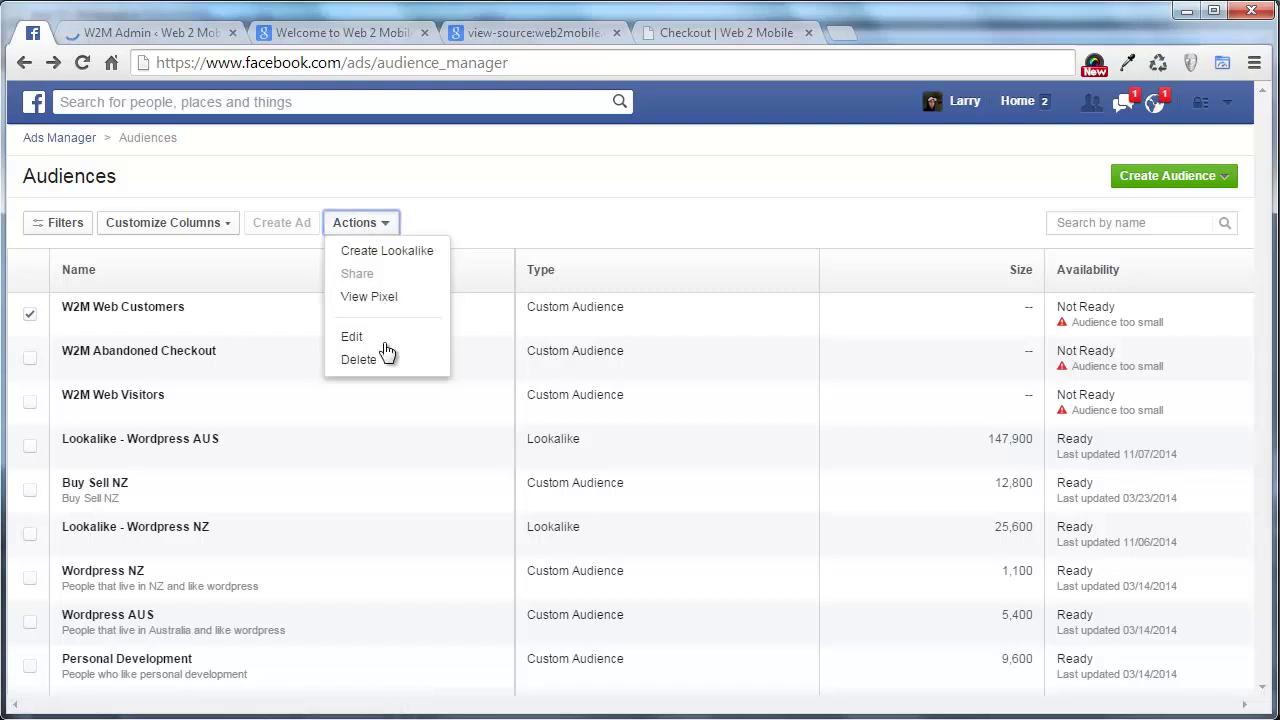
{"action": "left_click", "coordinate": [490, 230]}
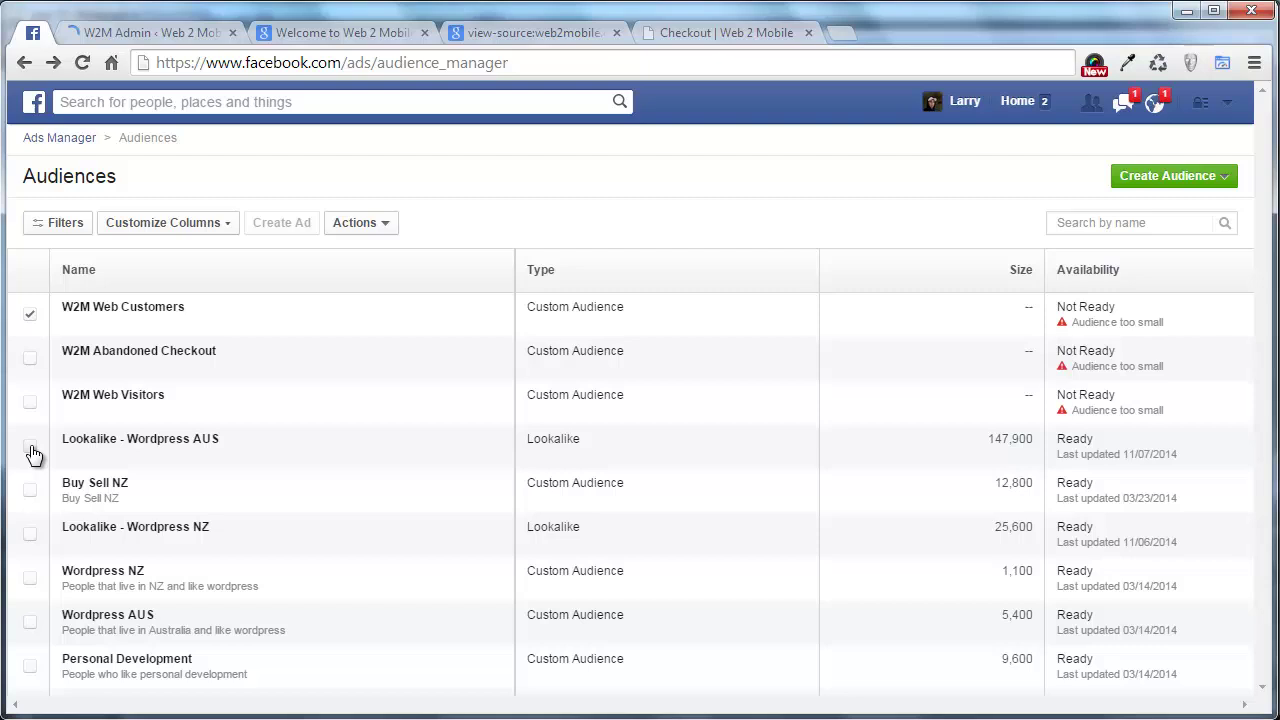
{"action": "left_click", "coordinate": [30, 314]}
{"action": "left_click", "coordinate": [33, 451]}
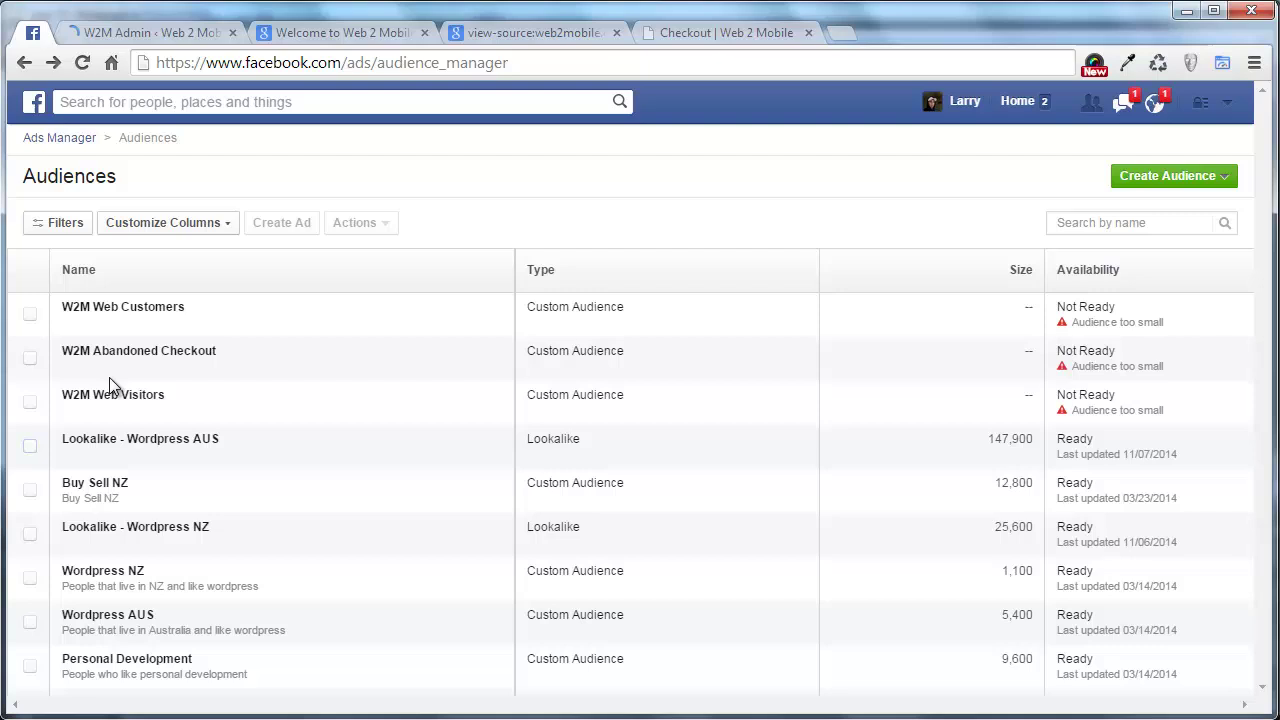